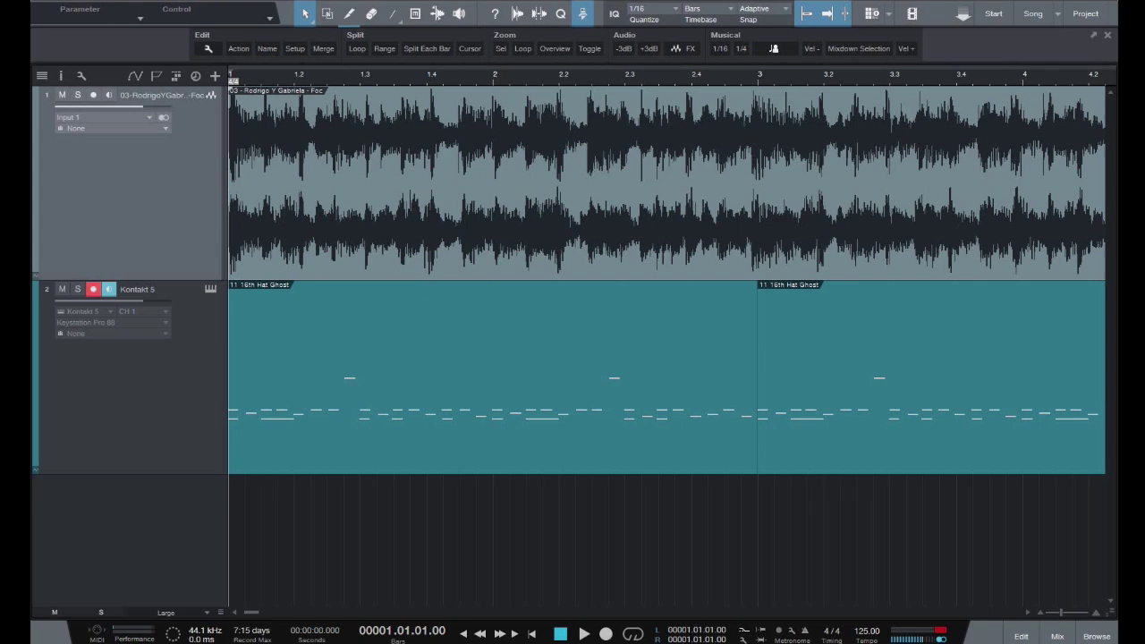
Select the guitar audio event on track 1 with the Arrow tool.
{"action": "left_click", "coordinate": [738, 177]}
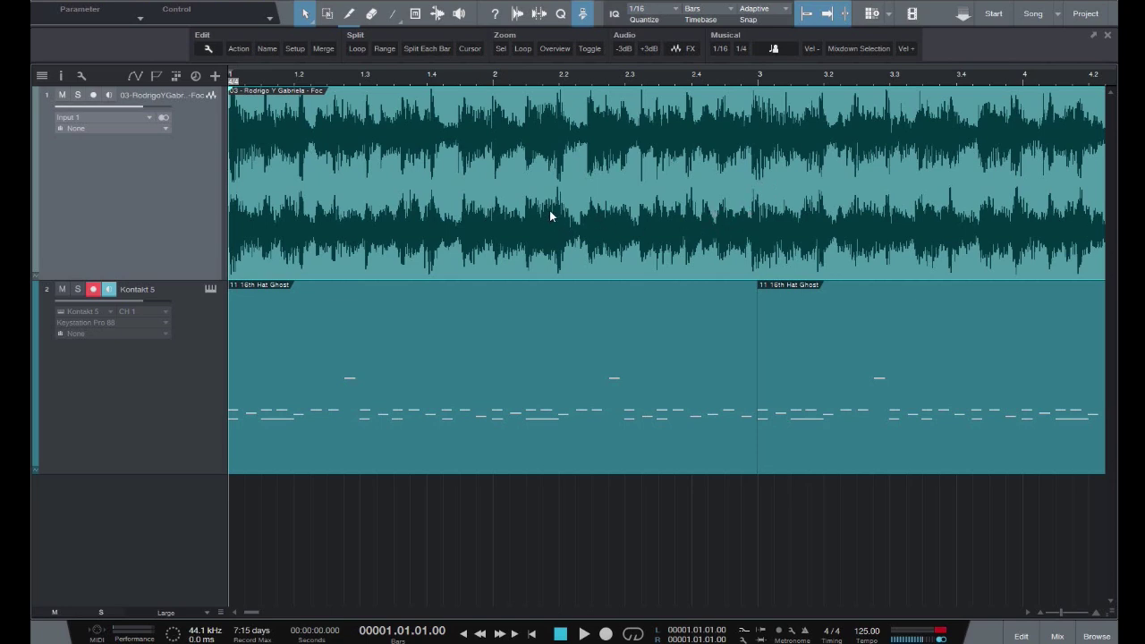
Set the guitar event's Tempo option to Don't follow in the Inspector, then deselect the event.
{"action": "left_click", "coordinate": [62, 76]}
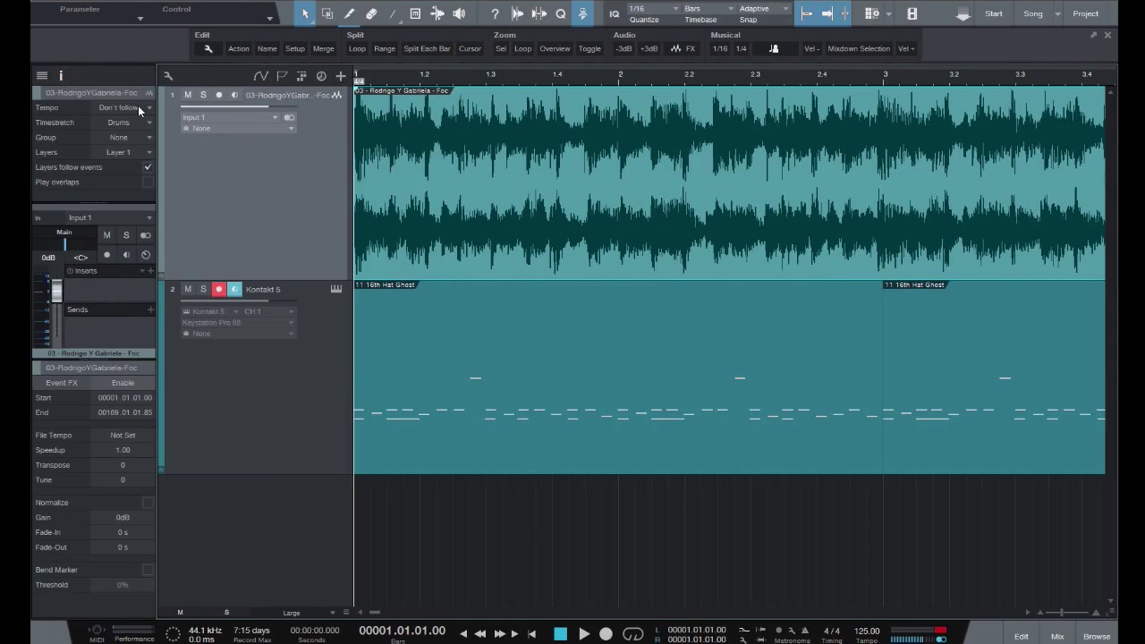
{"action": "left_click", "coordinate": [148, 109]}
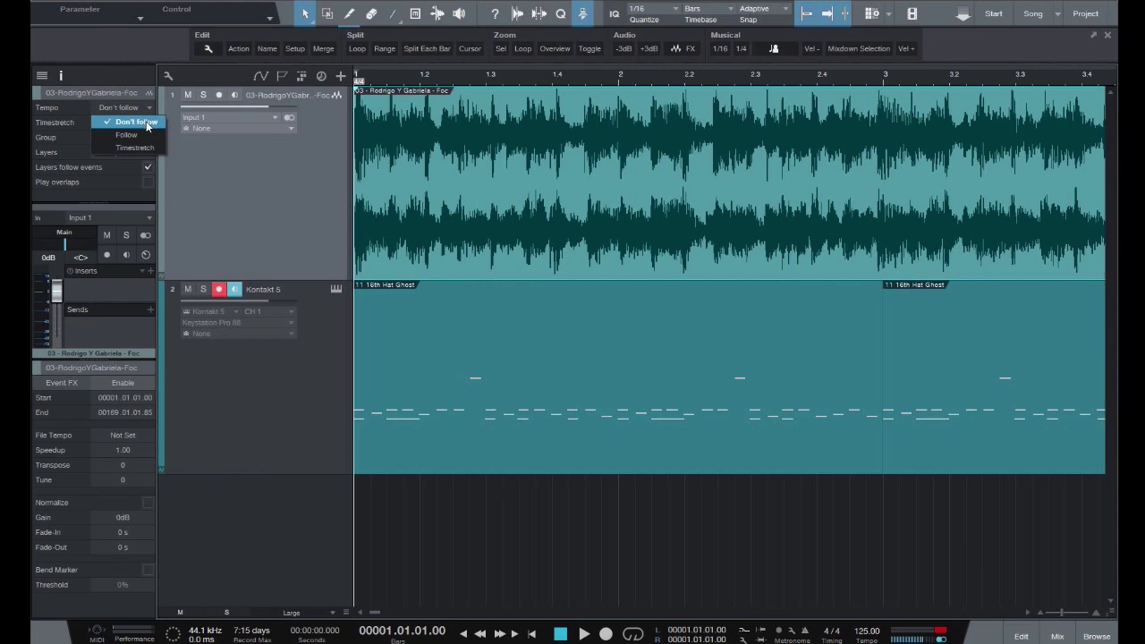
{"action": "left_click", "coordinate": [148, 123]}
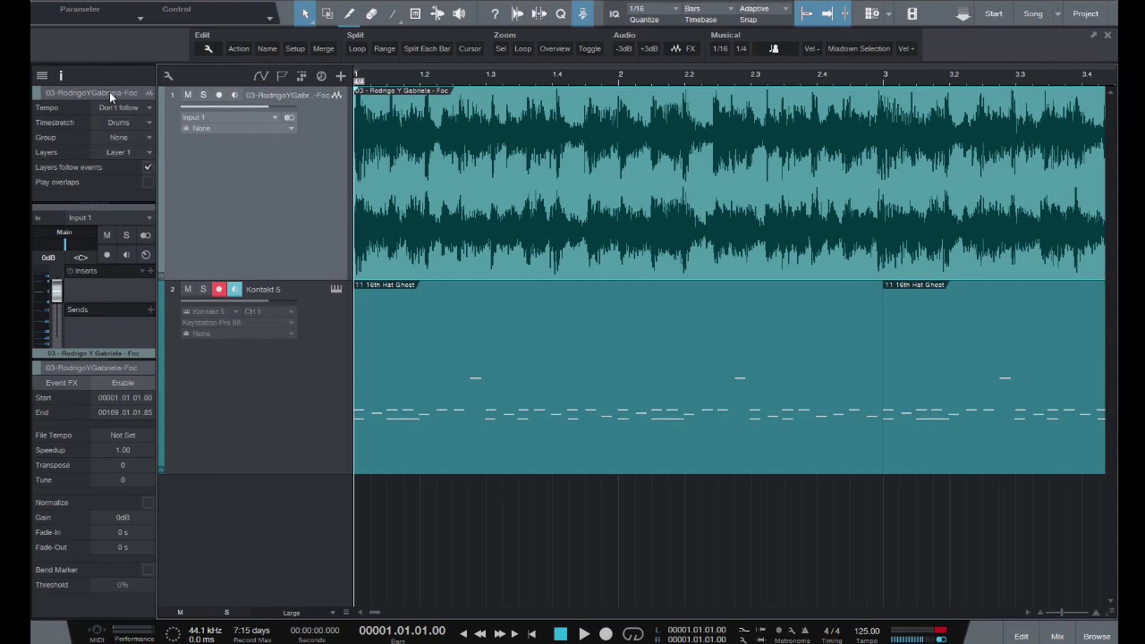
{"action": "left_click", "coordinate": [61, 79]}
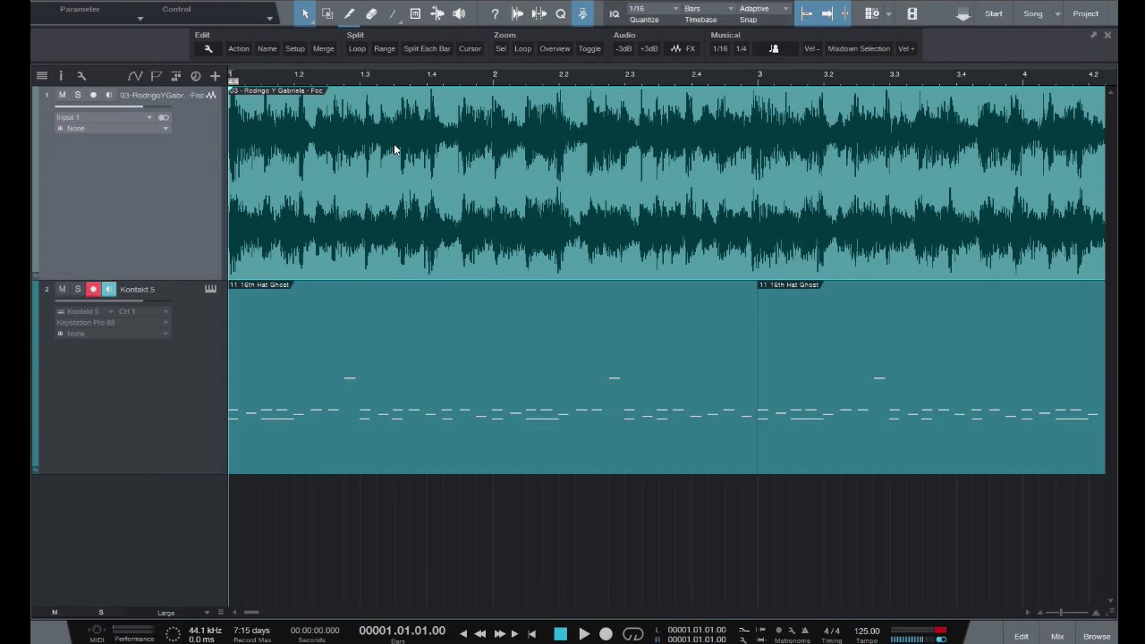
{"action": "key", "text": "shift+m"}
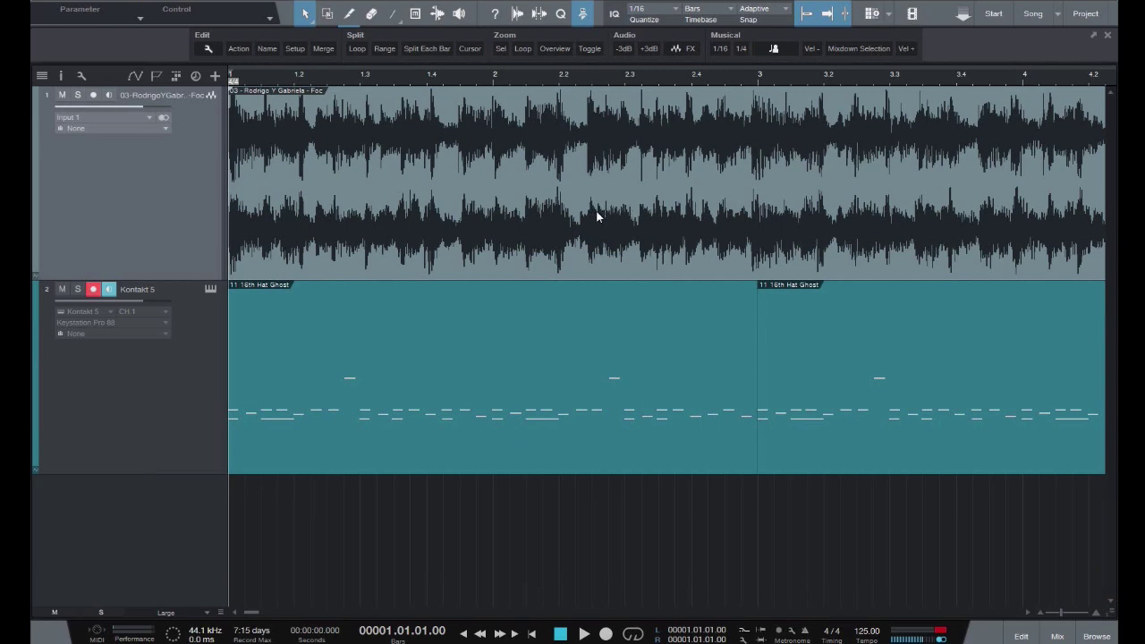
{"action": "left_click", "coordinate": [282, 4]}
{"action": "left_click", "coordinate": [412, 135]}
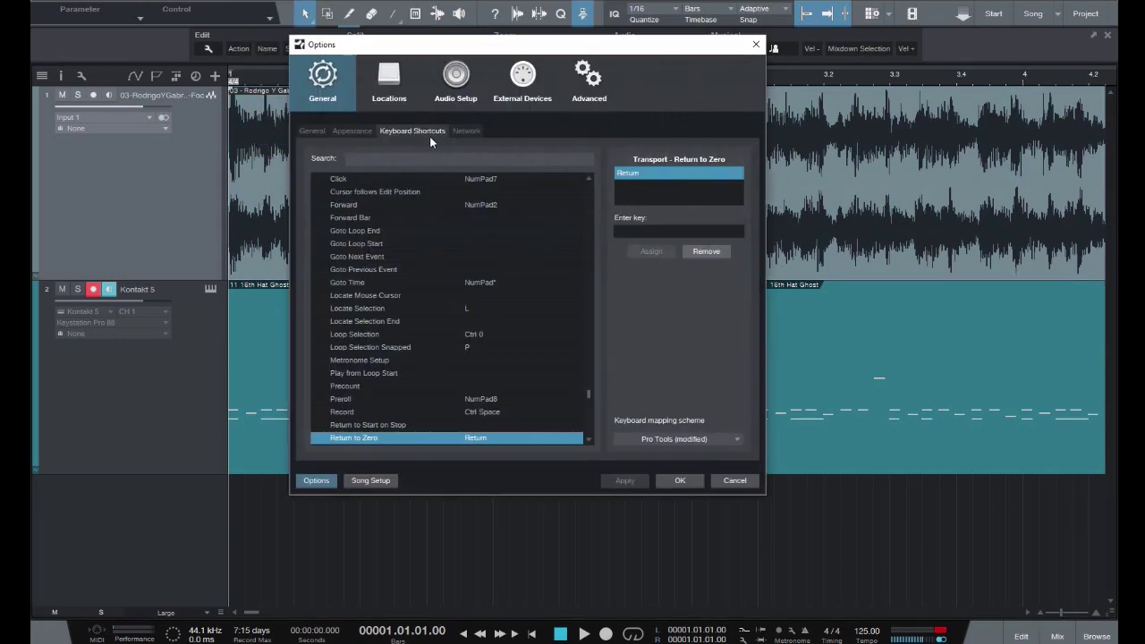
{"action": "left_click", "coordinate": [416, 162]}
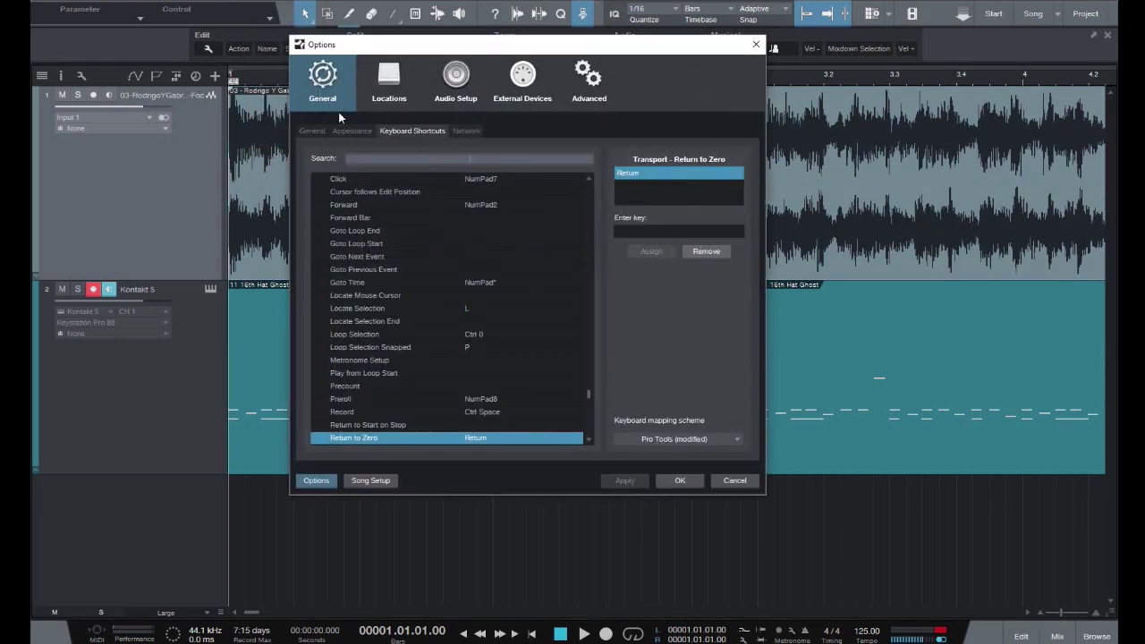
{"action": "type", "text": "split"}
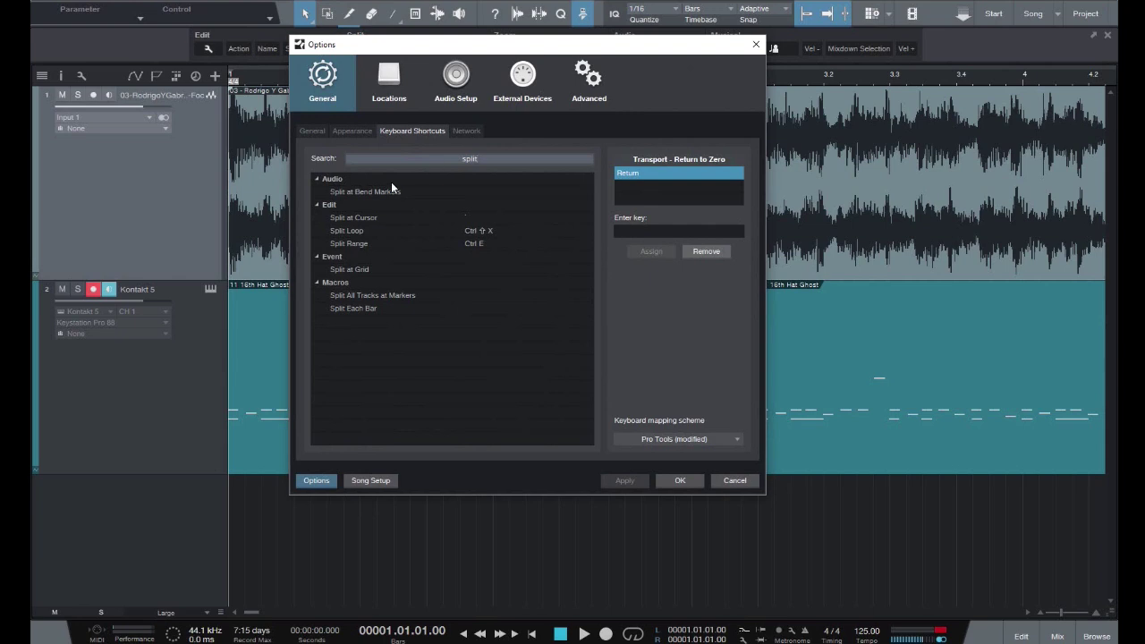
{"action": "left_click", "coordinate": [414, 219]}
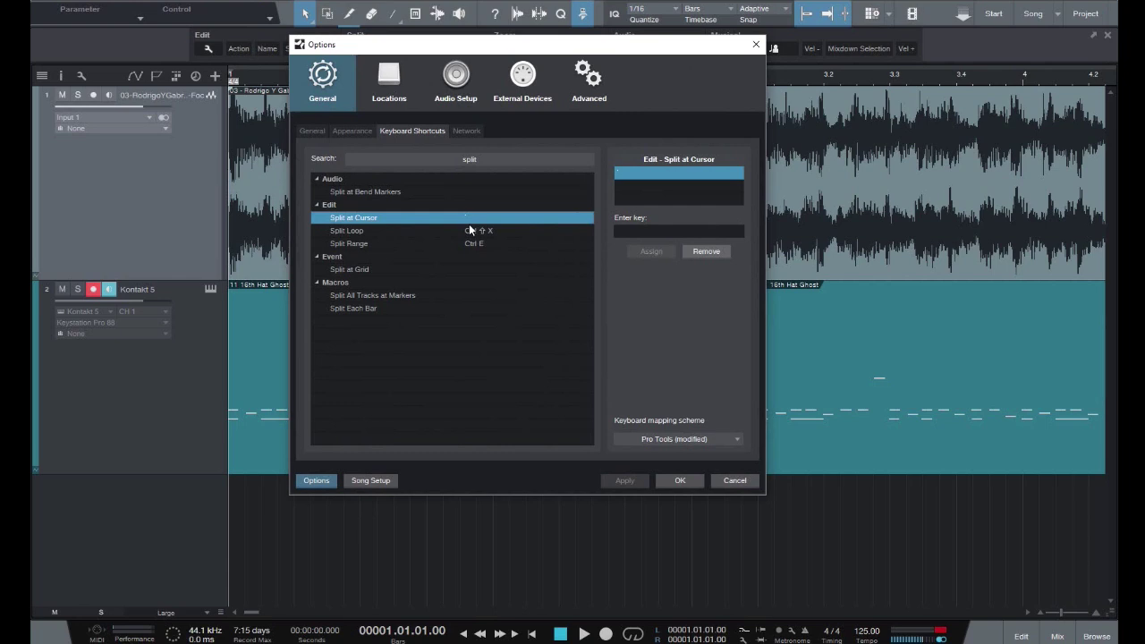
{"action": "left_click", "coordinate": [675, 481]}
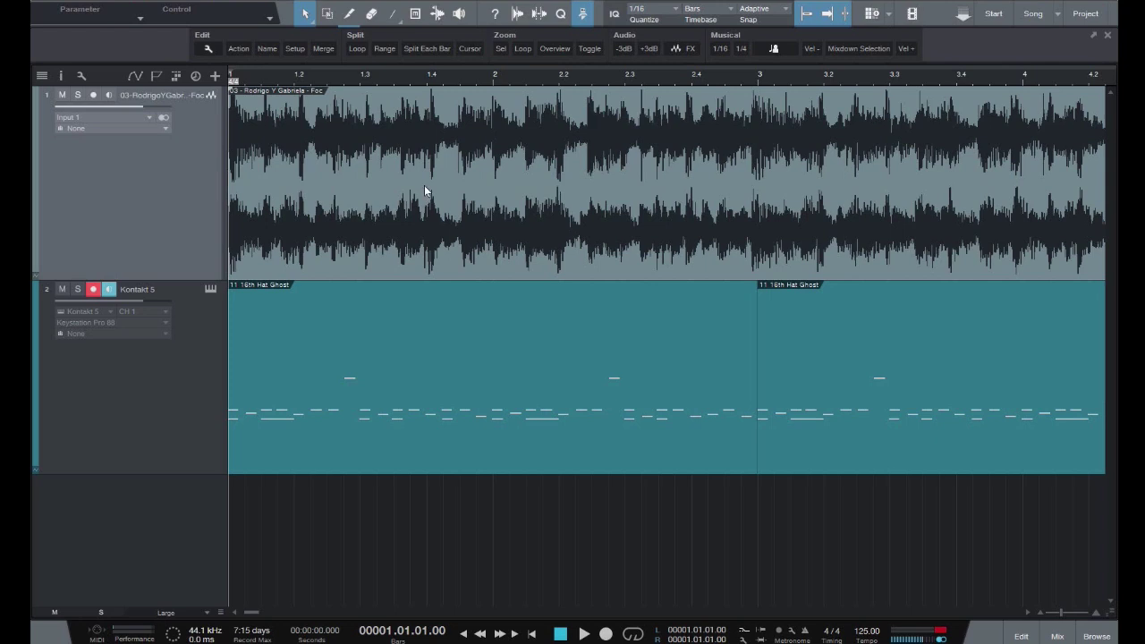
Play the opening bars with the guitar event selected, then mute the Kontakt 5 drum track.
{"action": "left_click", "coordinate": [382, 116]}
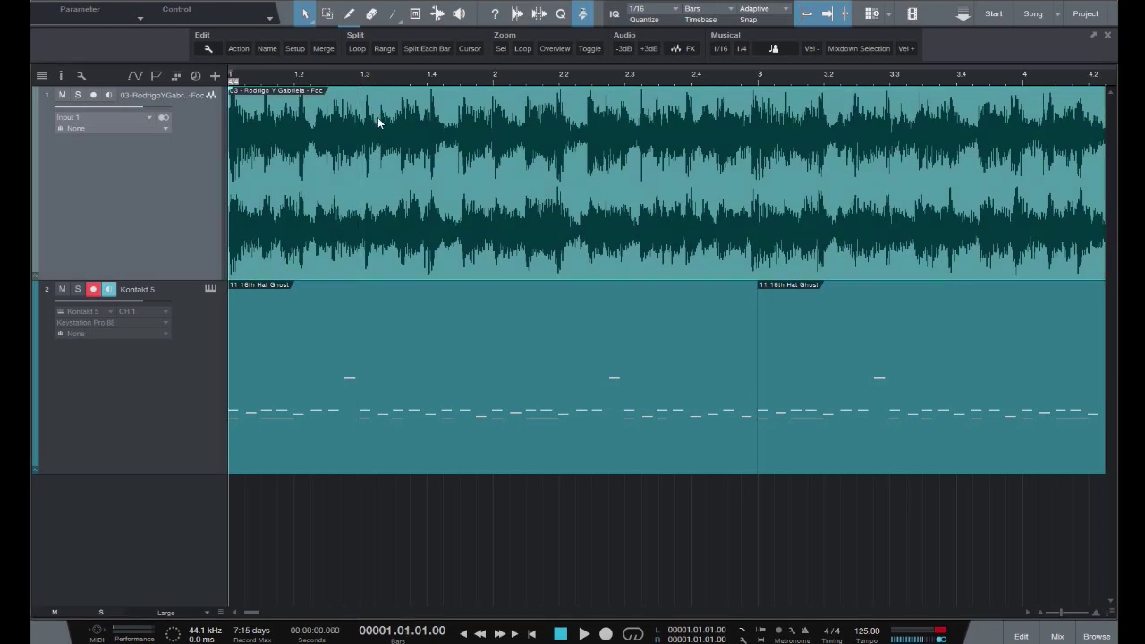
{"action": "key", "text": "space"}
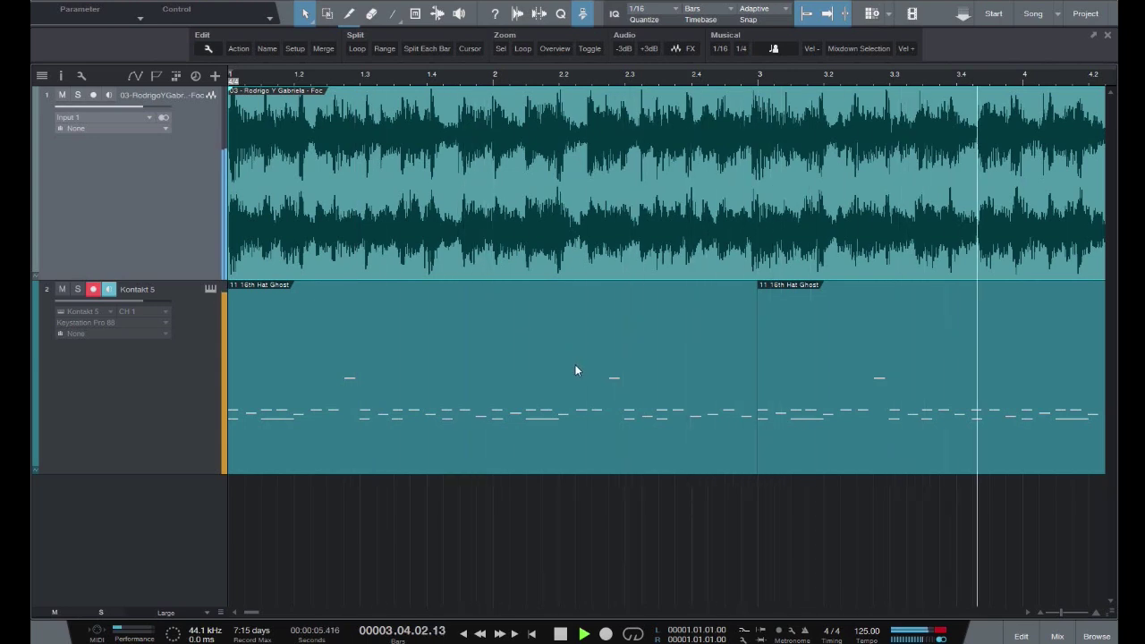
{"action": "key", "text": "space"}
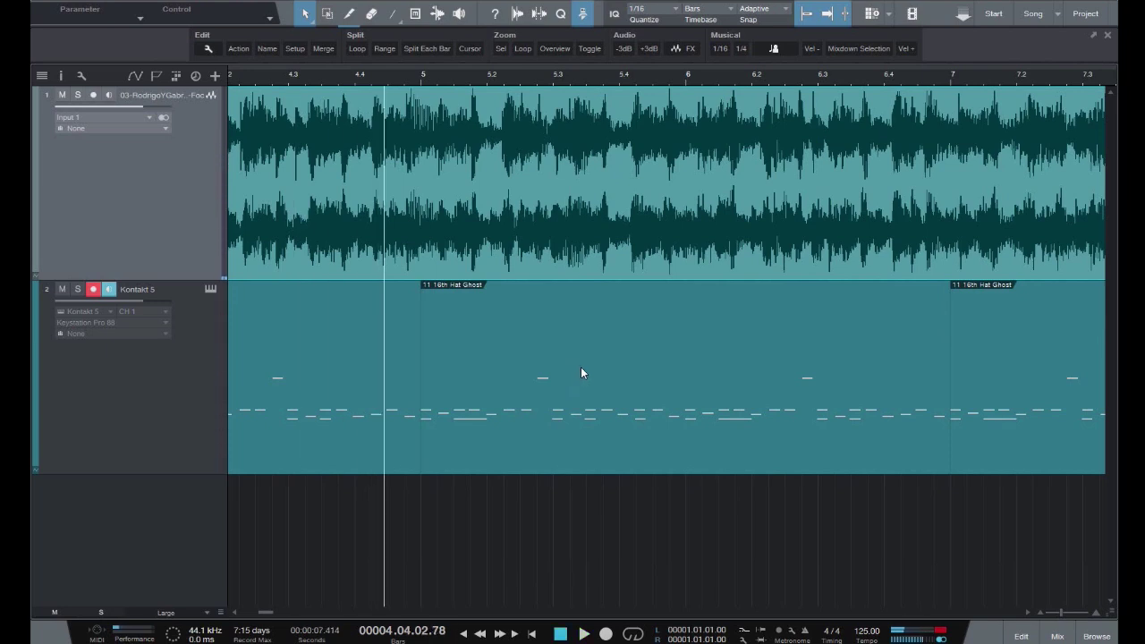
{"action": "left_click", "coordinate": [61, 289]}
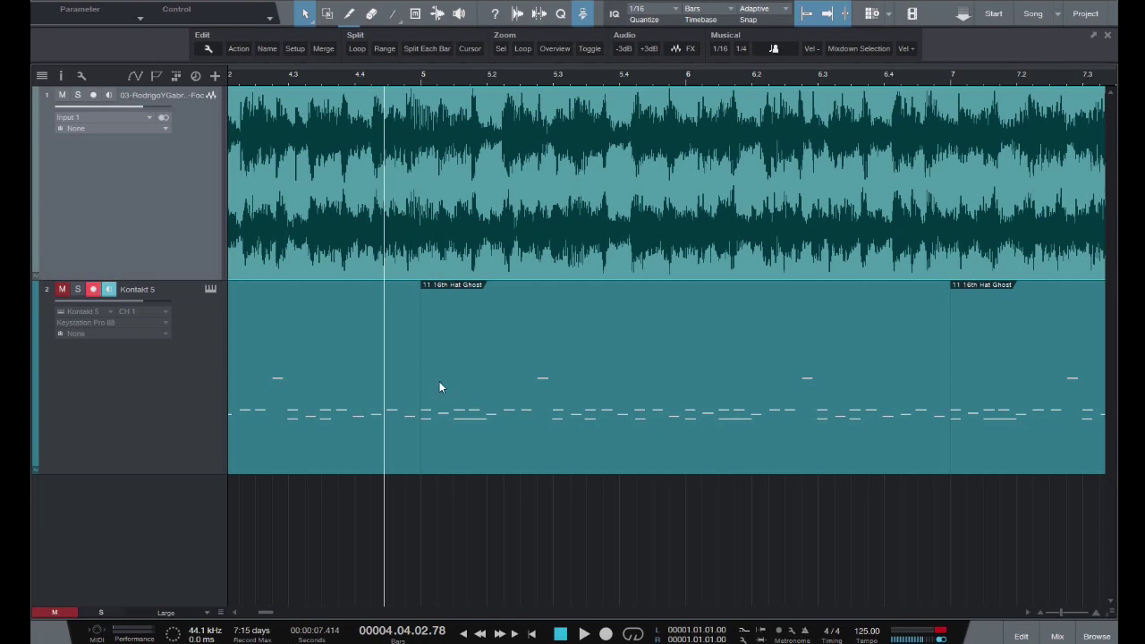
Play the guitar alone from the song start, then display the 125 BPM tempo track.
{"action": "left_click", "coordinate": [295, 80]}
{"action": "key", "text": "Home"}
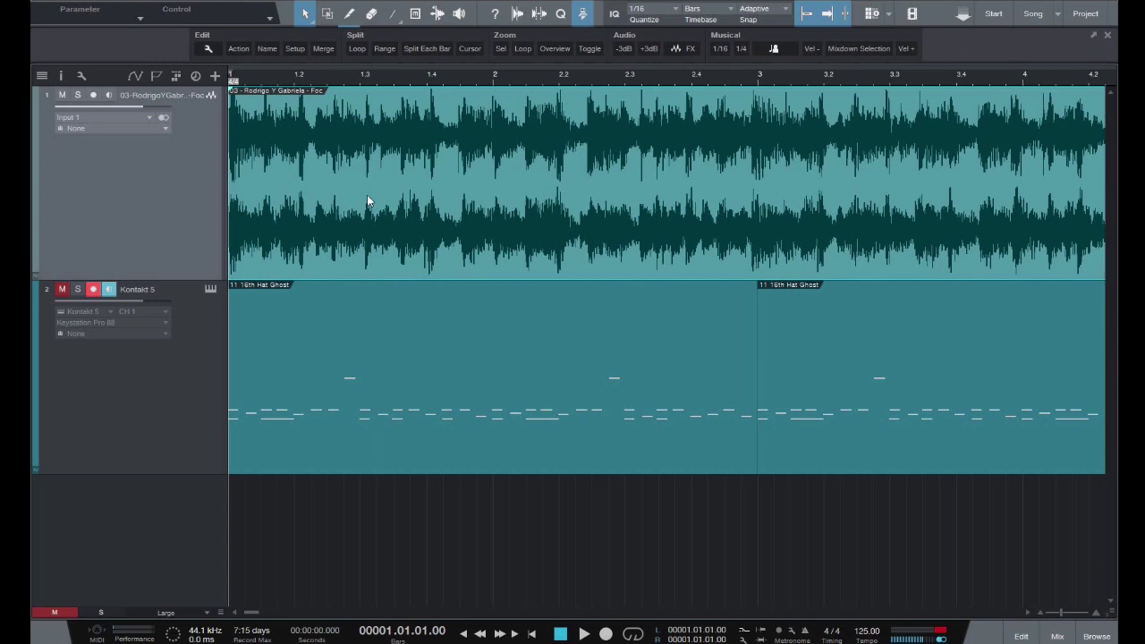
{"action": "key", "text": "space"}
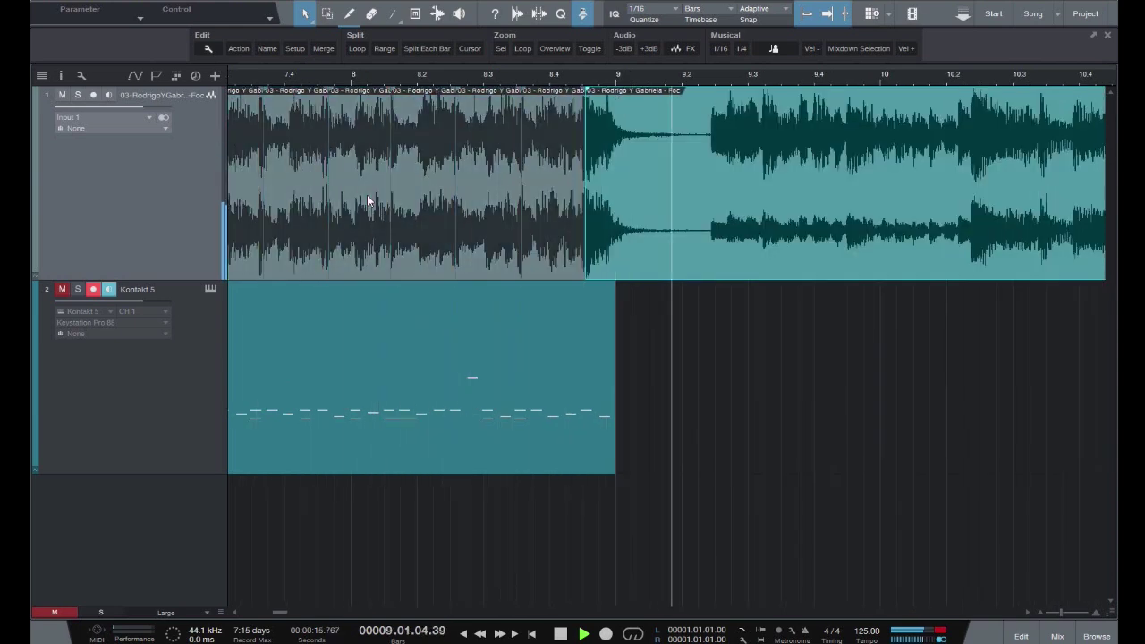
{"action": "key", "text": "space"}
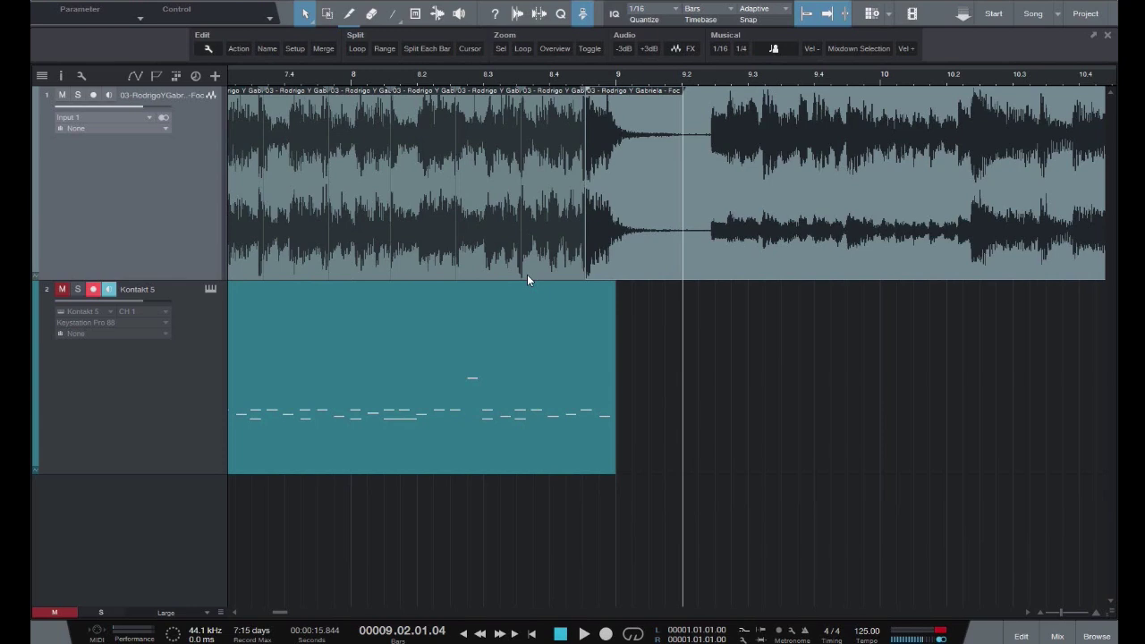
{"action": "left_click", "coordinate": [196, 76]}
Change the time signature numerator to 1 for 1/4, then select the 125 BPM tempo block.
{"action": "key", "text": "Home"}
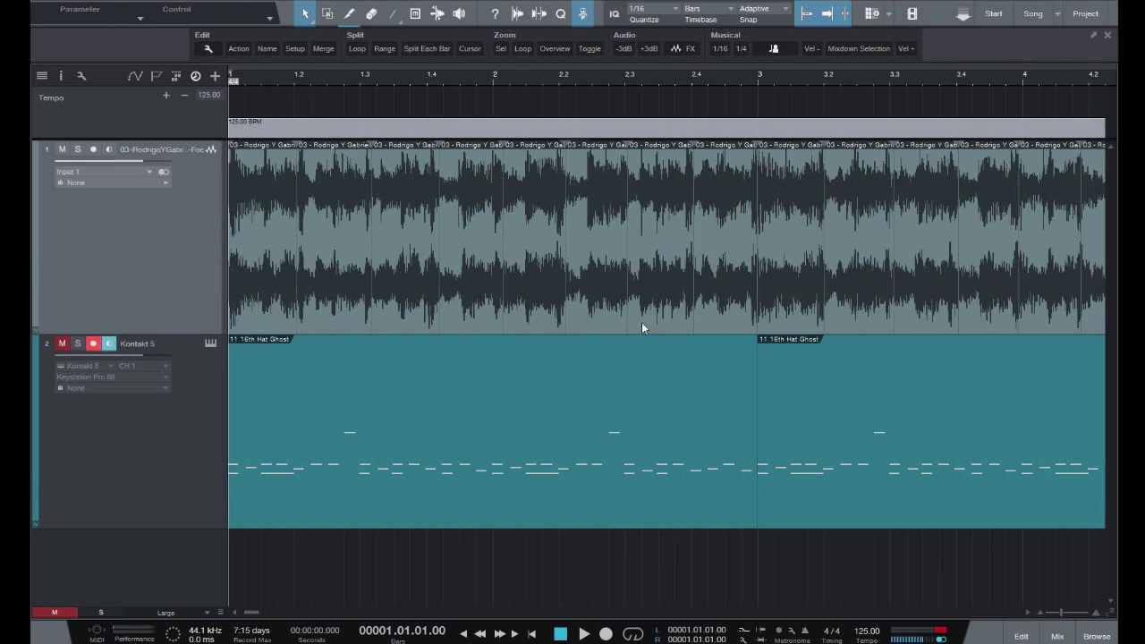
{"action": "double_click", "coordinate": [234, 83]}
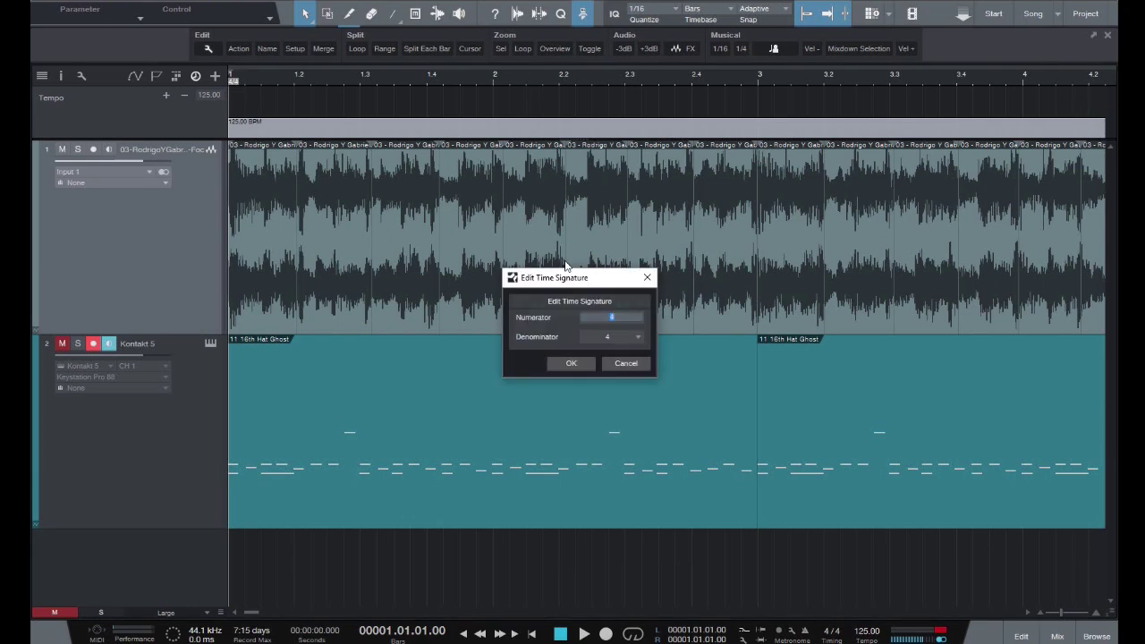
{"action": "left_click", "coordinate": [565, 368]}
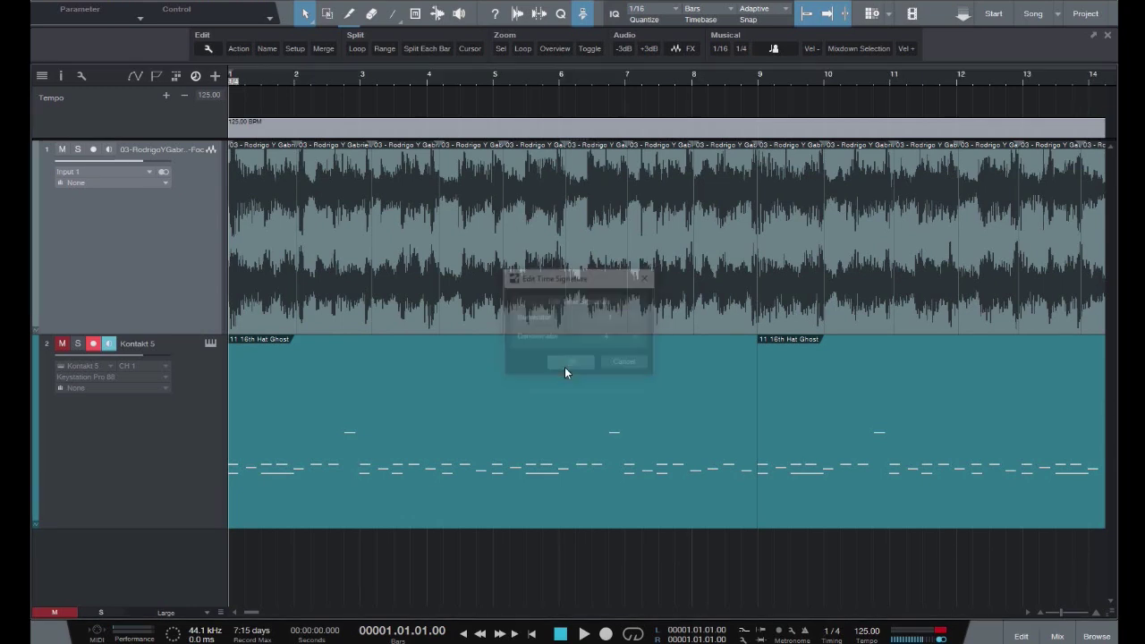
{"action": "left_click", "coordinate": [304, 129]}
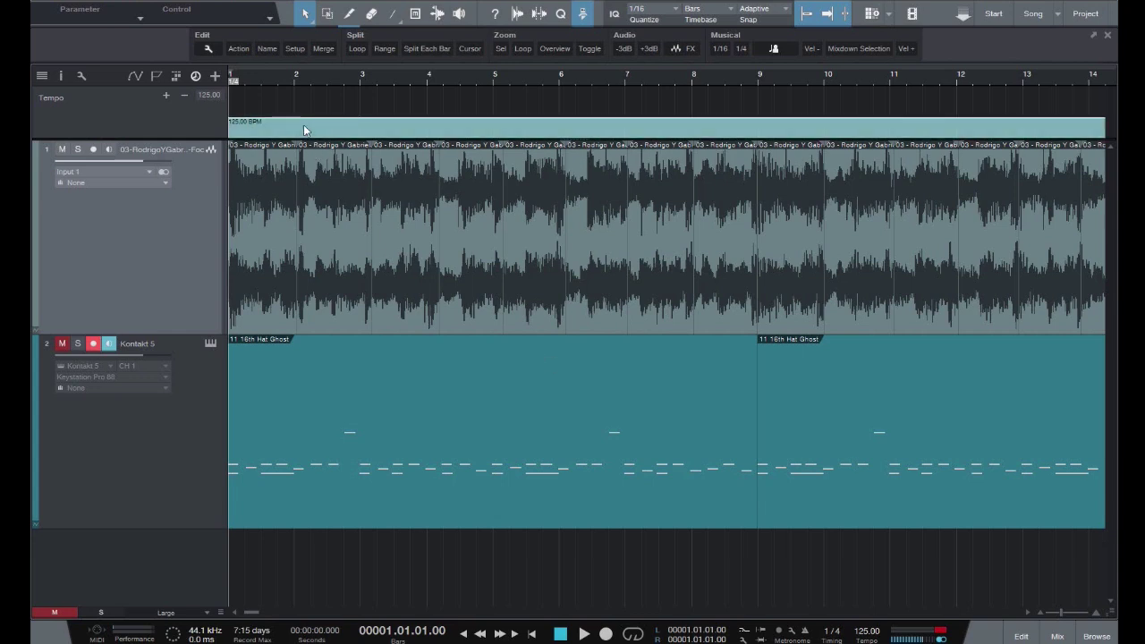
Split the selected tempo block at every bar into separate 125 BPM segments.
{"action": "left_click", "coordinate": [426, 51]}
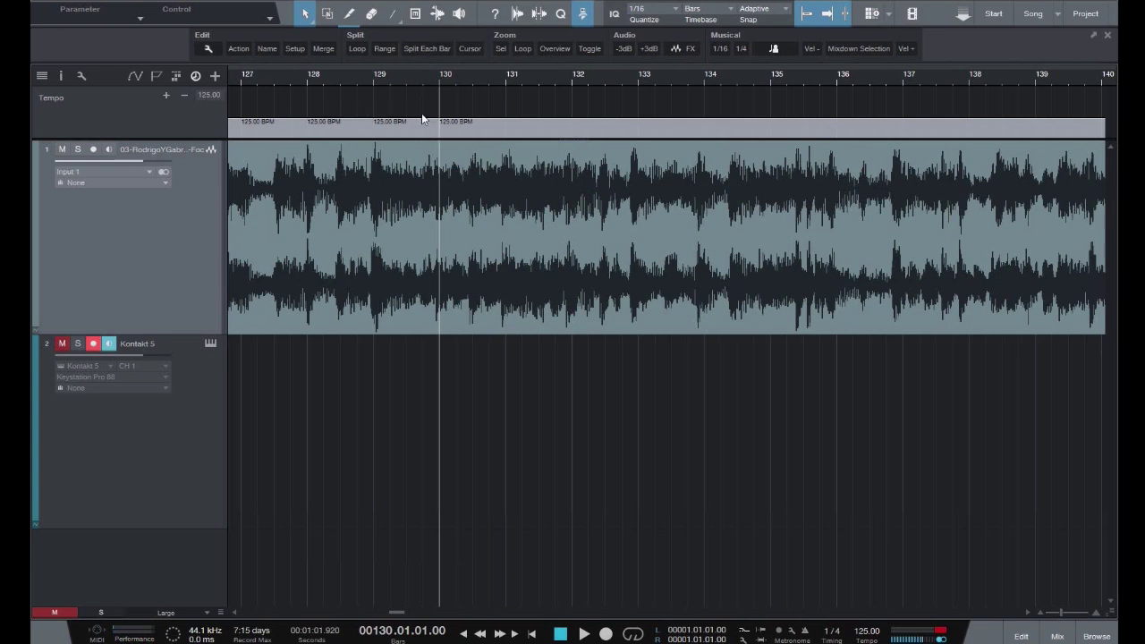
Set the time signature numerator back to 4, restoring 4/4 with per-beat 125 BPM blocks.
{"action": "key", "text": "Home"}
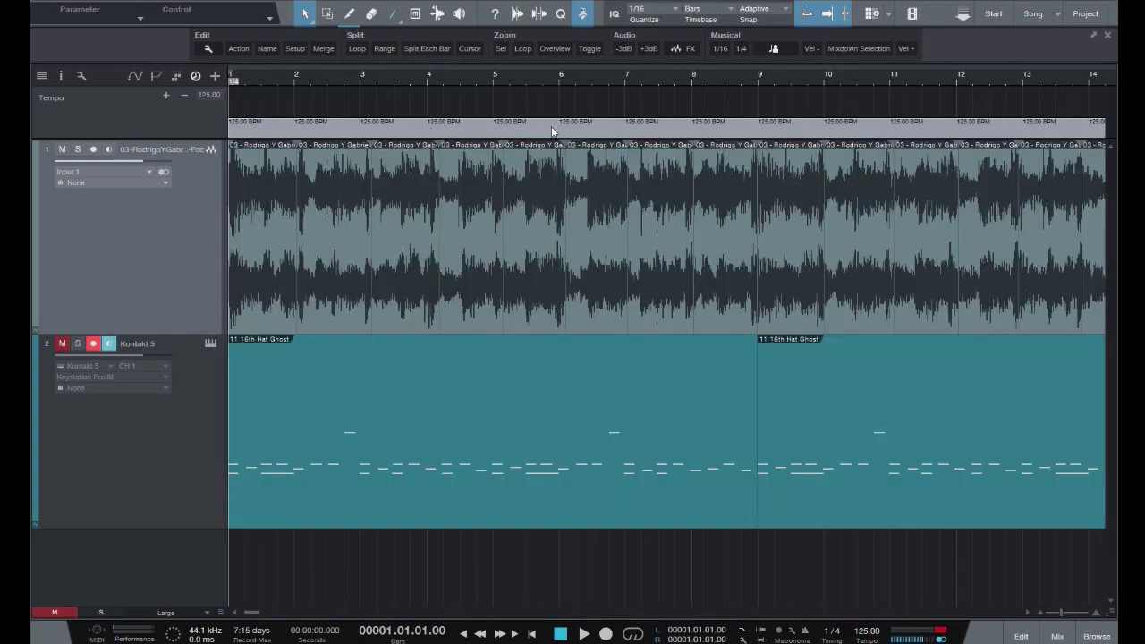
{"action": "double_click", "coordinate": [232, 82]}
{"action": "type", "text": "4"}
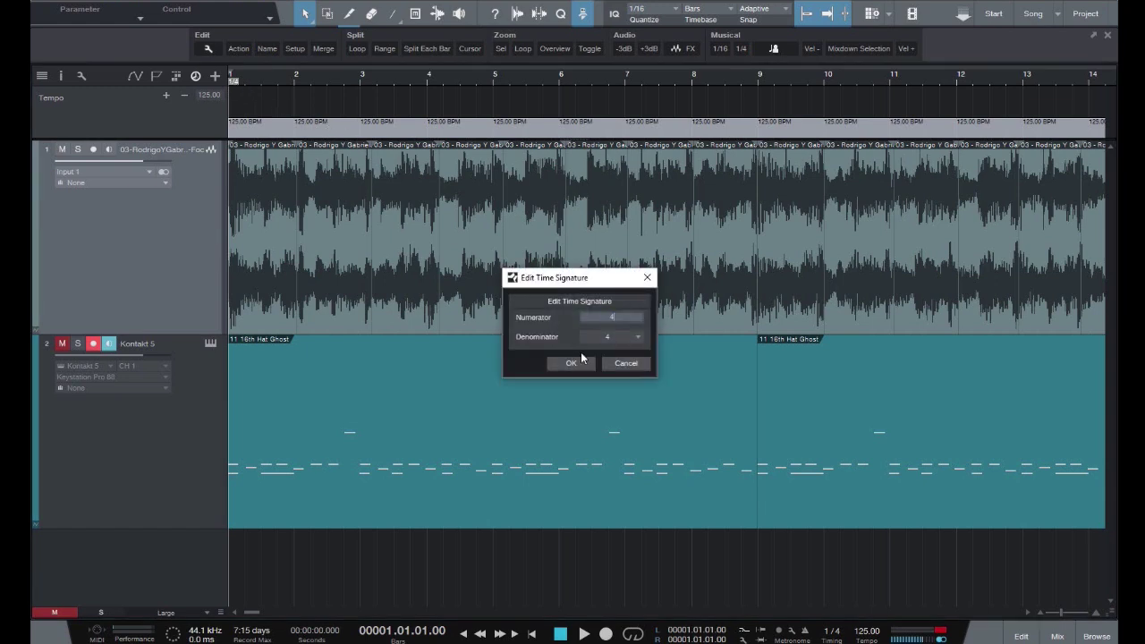
{"action": "left_click", "coordinate": [567, 364]}
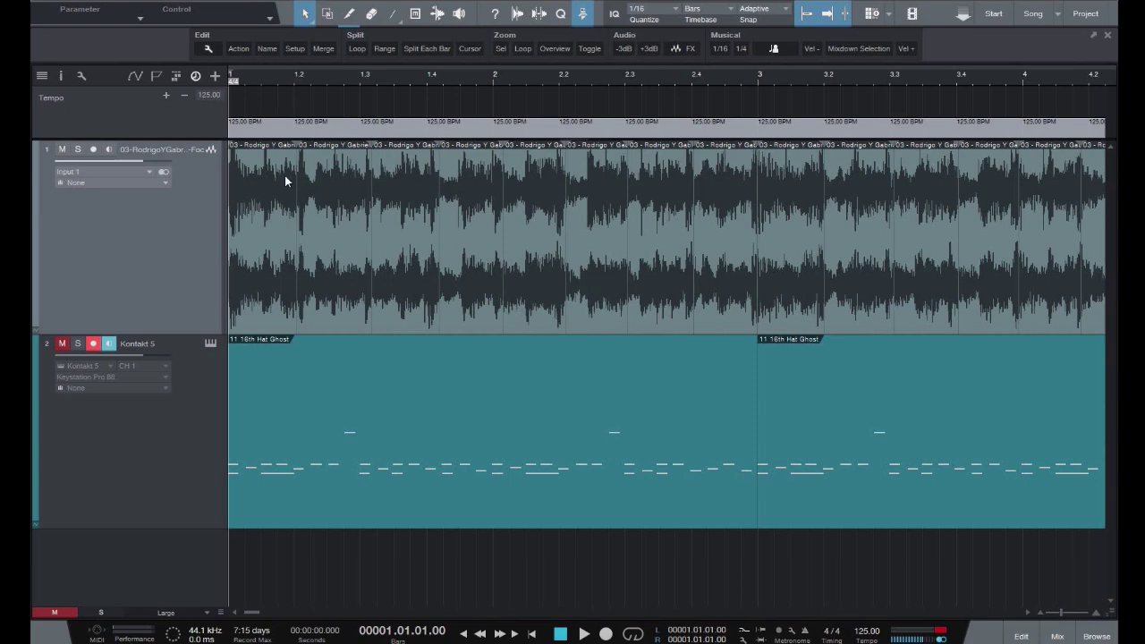
Zoom into bar 1 with enlarged tracks and set the first-beat tempo block, up to bar 1.2, to 120 BPM.
{"action": "scroll", "coordinate": [285, 179], "scroll_direction": "up", "scroll_amount": 3}
{"action": "key", "text": "shift+e"}
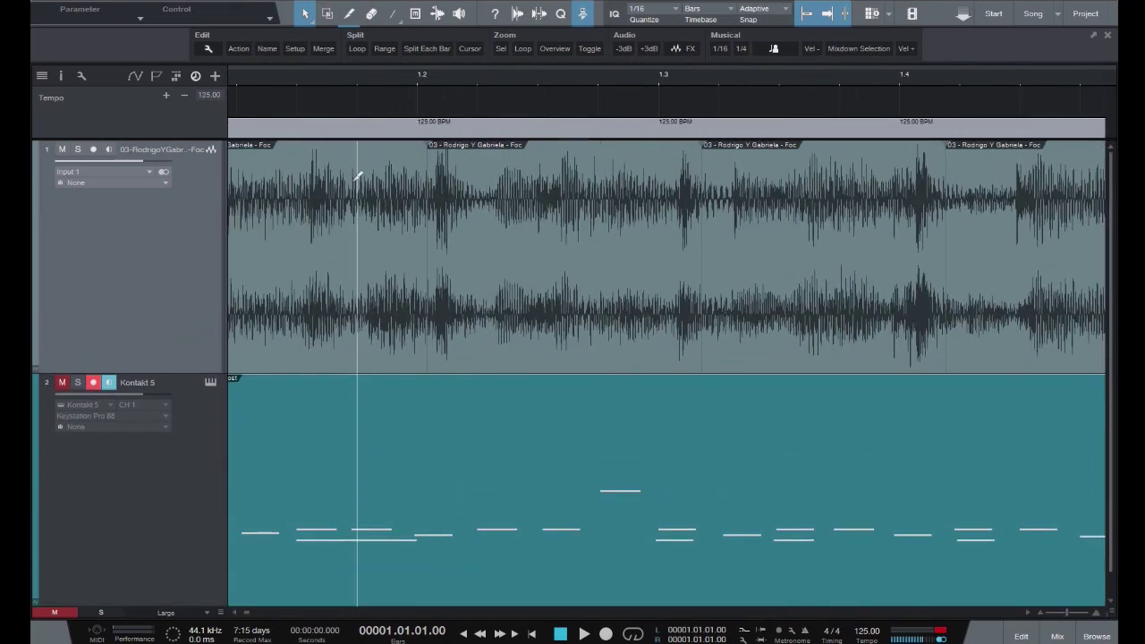
{"action": "scroll", "coordinate": [358, 179], "scroll_direction": "up", "scroll_amount": 3}
{"action": "left_click_drag", "start_coordinate": [429, 125], "coordinate": [474, 182]}
Retune the per-beat tempo blocks from bar 1.2 through bar 3 to match the guitar hits.
{"action": "scroll", "coordinate": [476, 186], "scroll_direction": "right", "scroll_amount": 4}
{"action": "left_click", "coordinate": [579, 127]}
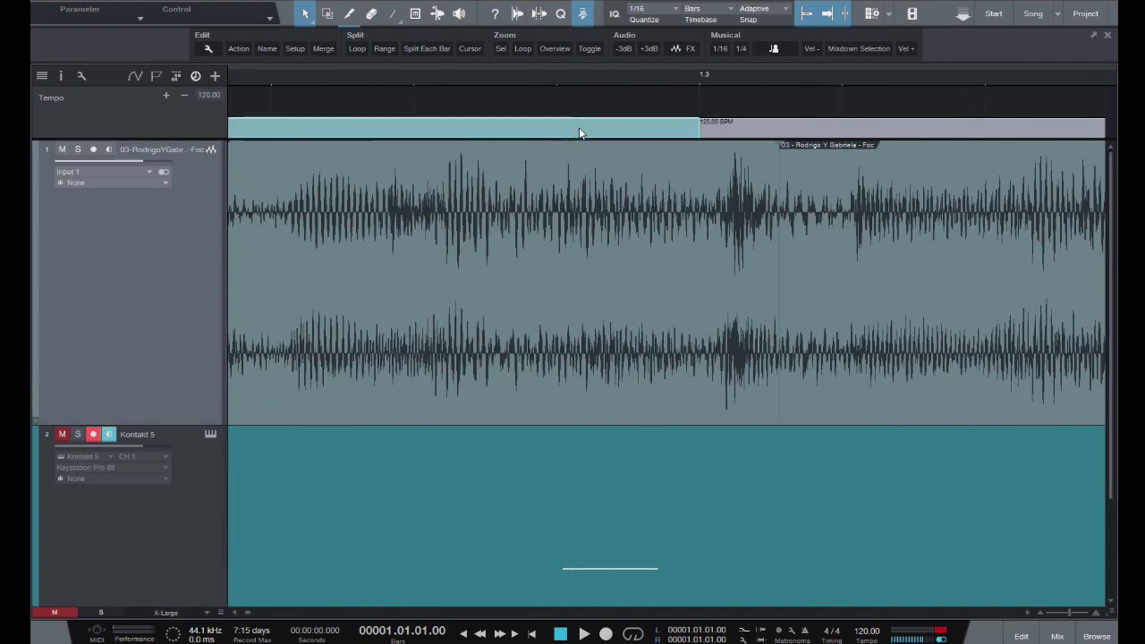
{"action": "scroll", "coordinate": [579, 127], "scroll_direction": "down", "scroll_amount": 5}
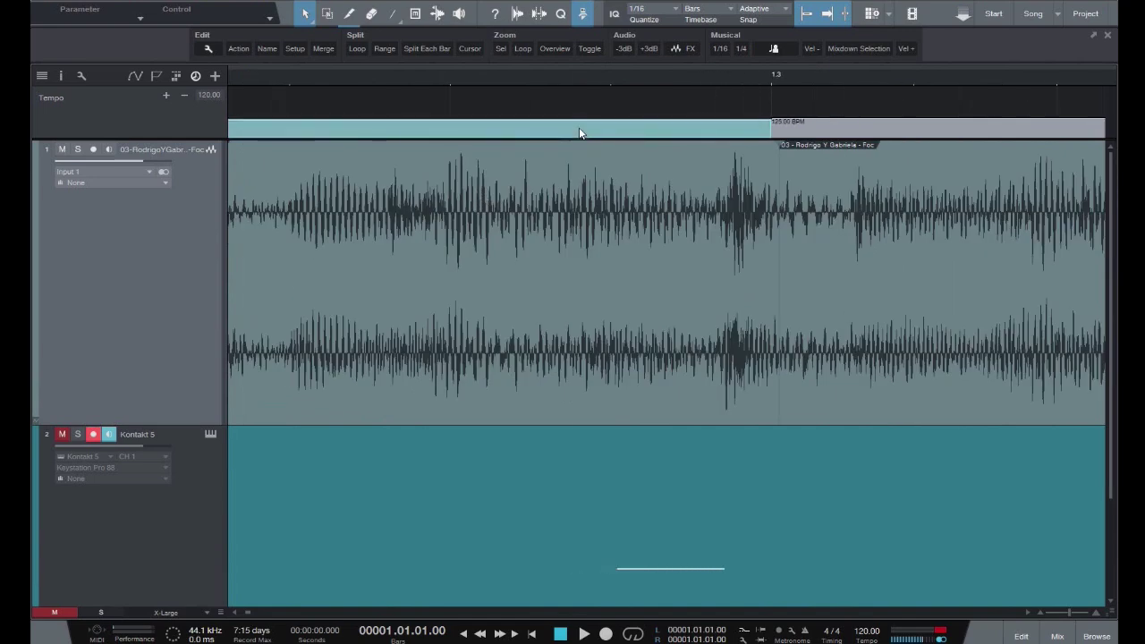
{"action": "scroll", "coordinate": [621, 192], "scroll_direction": "right", "scroll_amount": 5}
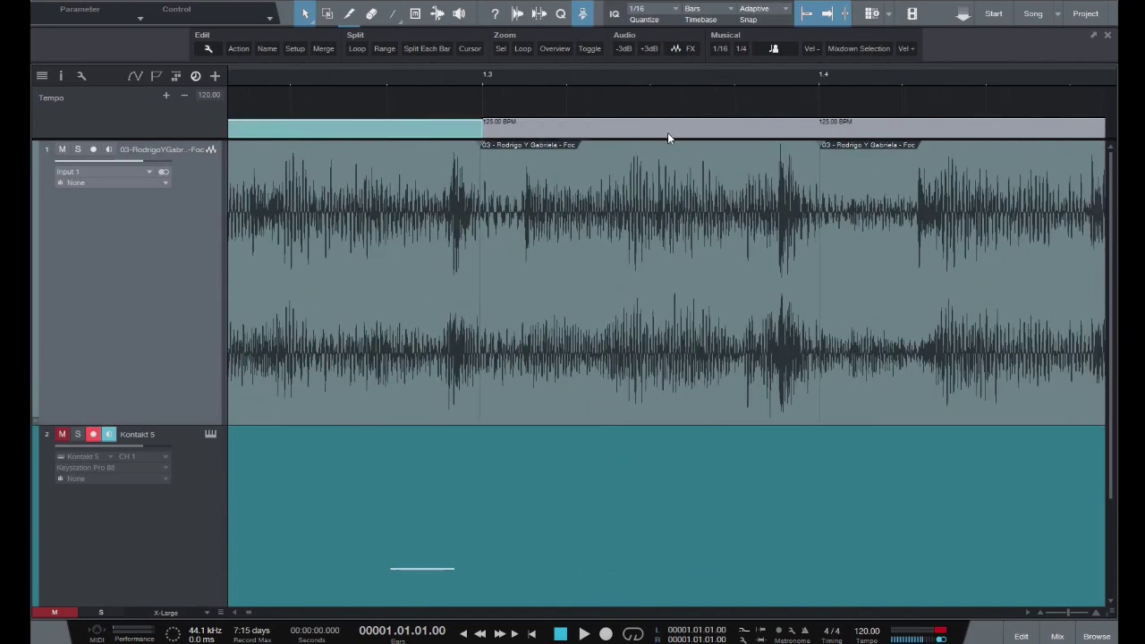
{"action": "left_click", "coordinate": [668, 132]}
{"action": "scroll", "coordinate": [675, 195], "scroll_direction": "right", "scroll_amount": 6}
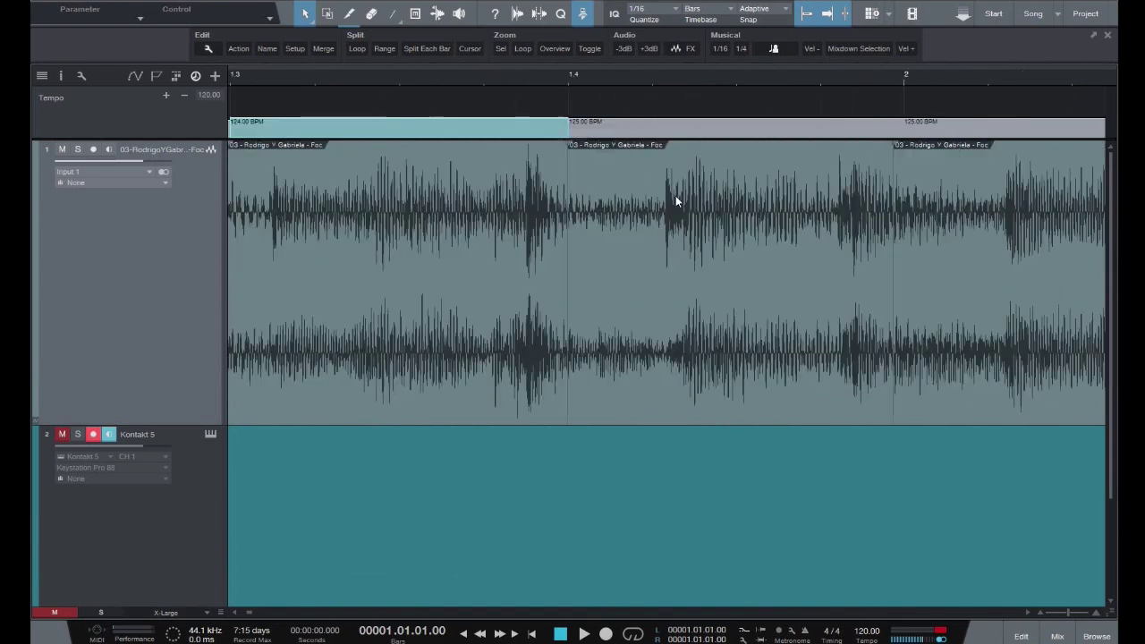
{"action": "left_click", "coordinate": [658, 132]}
{"action": "scroll", "coordinate": [658, 131], "scroll_direction": "up", "scroll_amount": 1}
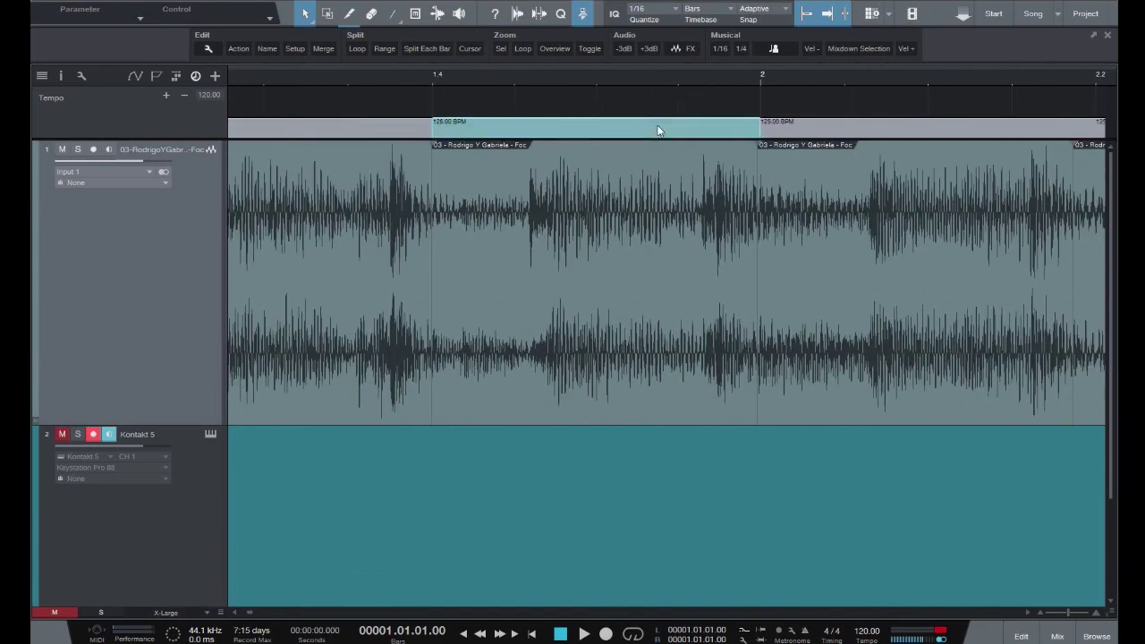
{"action": "scroll", "coordinate": [653, 176], "scroll_direction": "right", "scroll_amount": 4}
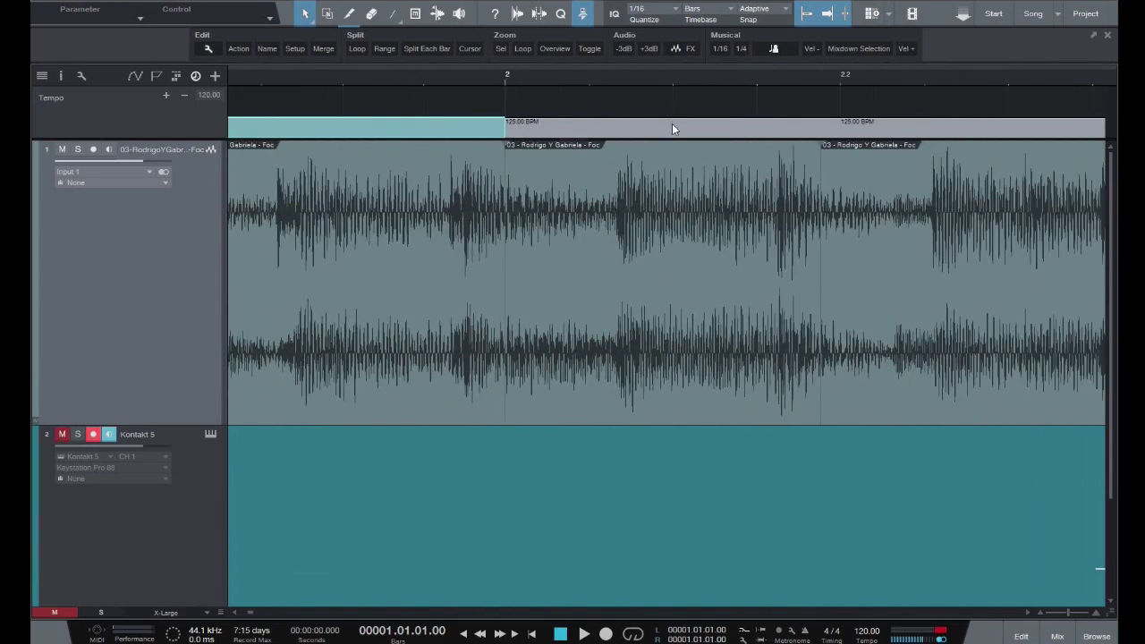
{"action": "left_click", "coordinate": [672, 127]}
{"action": "scroll", "coordinate": [672, 129], "scroll_direction": "up", "scroll_amount": 4}
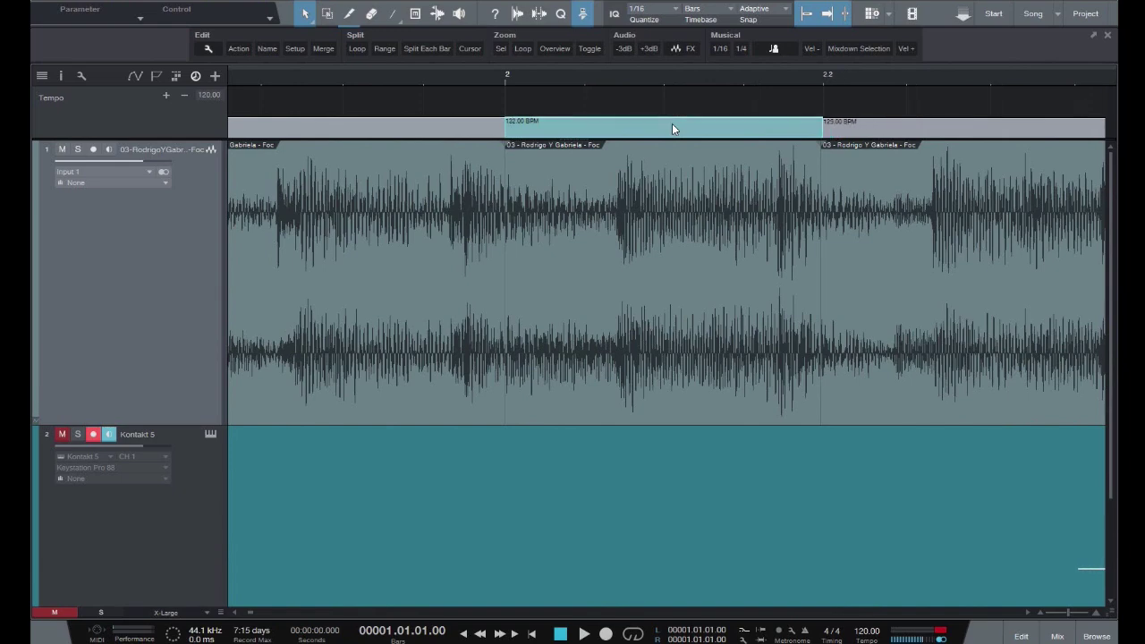
{"action": "scroll", "coordinate": [658, 187], "scroll_direction": "right", "scroll_amount": 4}
{"action": "scroll", "coordinate": [658, 187], "scroll_direction": "right", "scroll_amount": 2}
{"action": "left_click", "coordinate": [669, 134]}
{"action": "scroll", "coordinate": [669, 135], "scroll_direction": "up", "scroll_amount": 4}
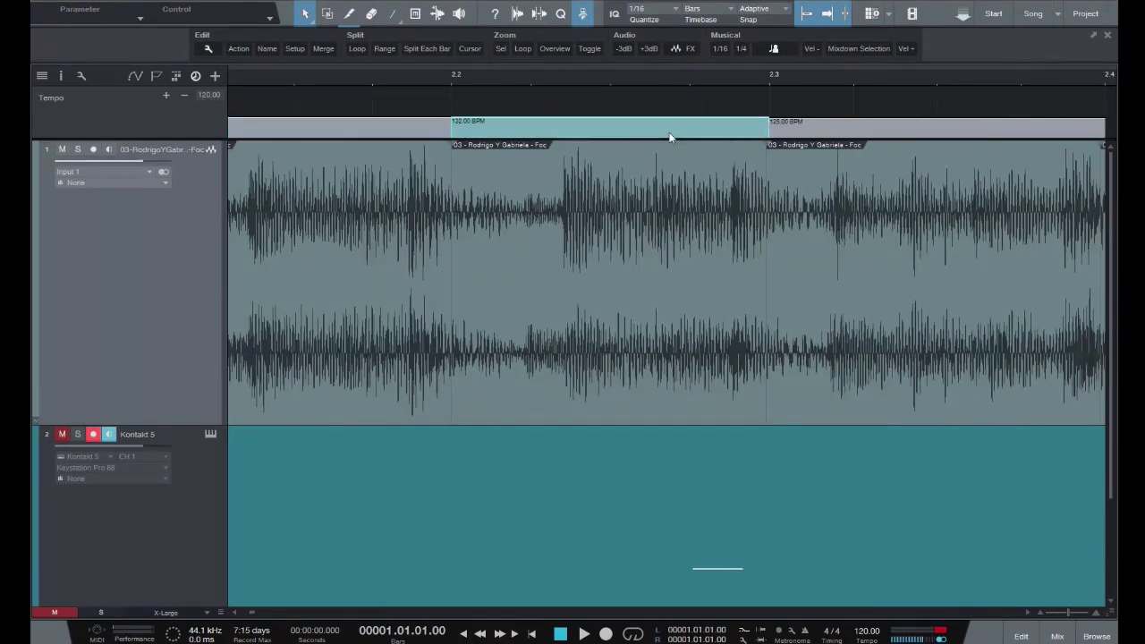
{"action": "scroll", "coordinate": [685, 184], "scroll_direction": "right", "scroll_amount": 4}
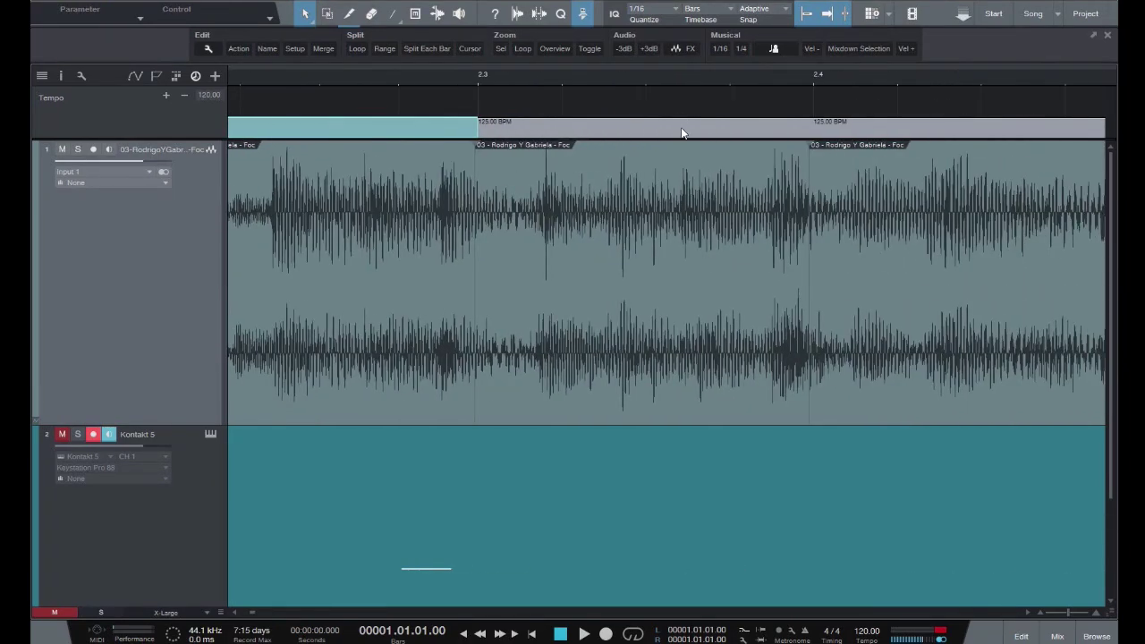
{"action": "left_click", "coordinate": [680, 130]}
{"action": "scroll", "coordinate": [679, 135], "scroll_direction": "up", "scroll_amount": 1}
{"action": "scroll", "coordinate": [730, 164], "scroll_direction": "right", "scroll_amount": 5}
{"action": "left_click", "coordinate": [706, 130]}
{"action": "scroll", "coordinate": [705, 130], "scroll_direction": "up", "scroll_amount": 1}
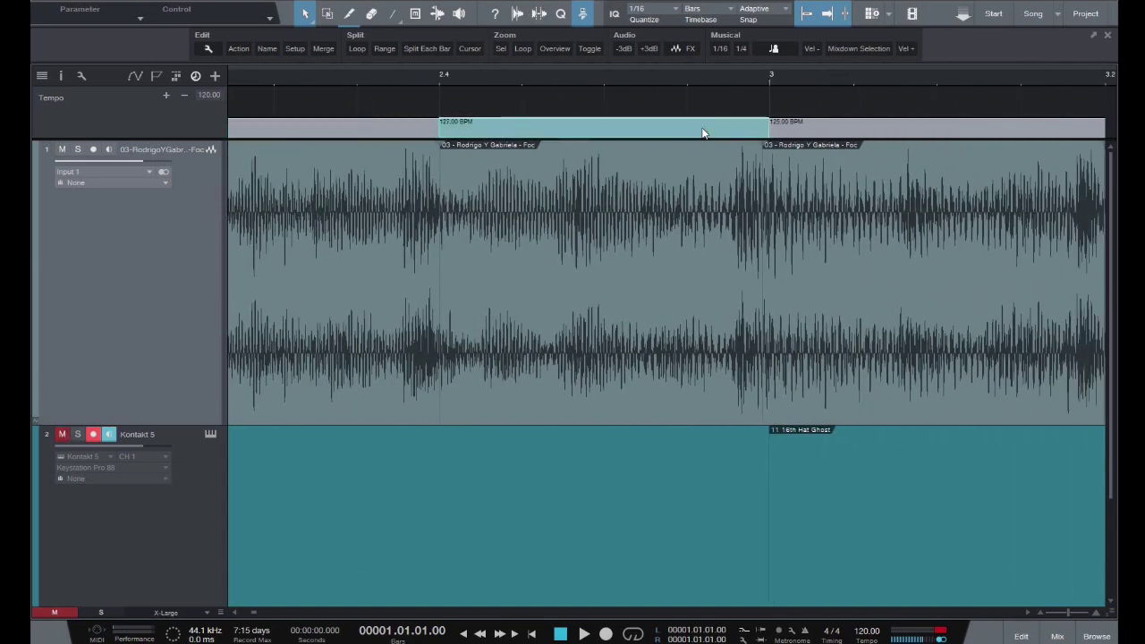
Retune the beat tempo blocks across bars 3 and 4 to line up with the waveform.
{"action": "scroll", "coordinate": [709, 179], "scroll_direction": "right", "scroll_amount": 4}
{"action": "scroll", "coordinate": [709, 179], "scroll_direction": "right", "scroll_amount": 4}
{"action": "left_click", "coordinate": [678, 131]}
{"action": "scroll", "coordinate": [678, 131], "scroll_direction": "up", "scroll_amount": 1}
{"action": "scroll", "coordinate": [678, 130], "scroll_direction": "right", "scroll_amount": 3}
{"action": "left_click", "coordinate": [678, 130]}
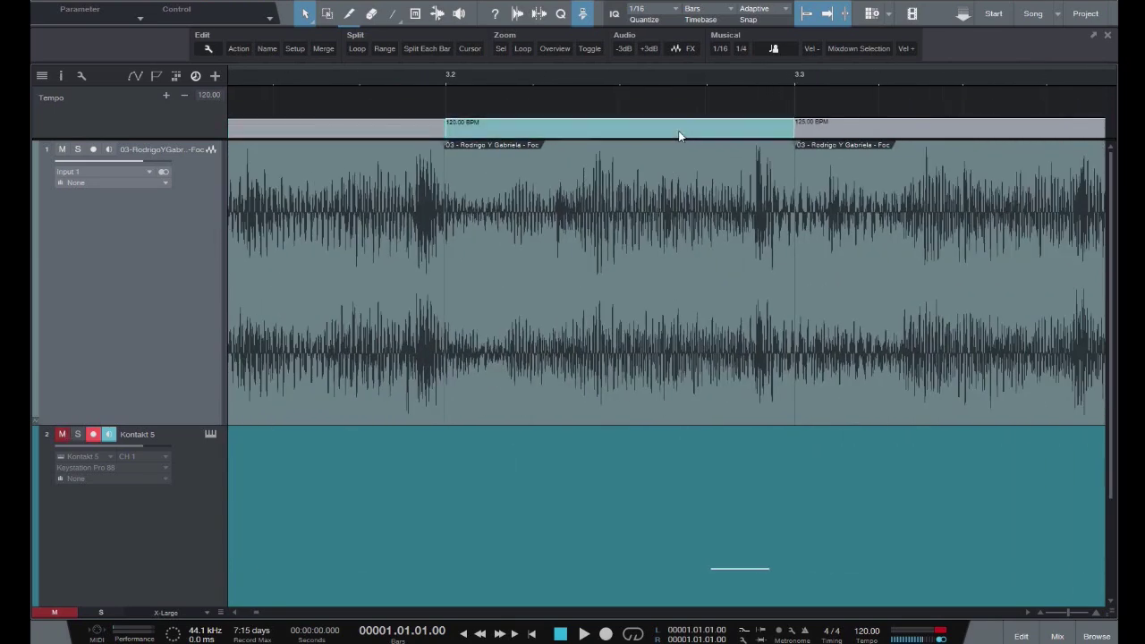
{"action": "scroll", "coordinate": [678, 134], "scroll_direction": "right", "scroll_amount": 3}
{"action": "left_click", "coordinate": [677, 130]}
{"action": "scroll", "coordinate": [677, 130], "scroll_direction": "up", "scroll_amount": 1}
{"action": "scroll", "coordinate": [685, 127], "scroll_direction": "right", "scroll_amount": 3}
{"action": "left_click", "coordinate": [690, 121]}
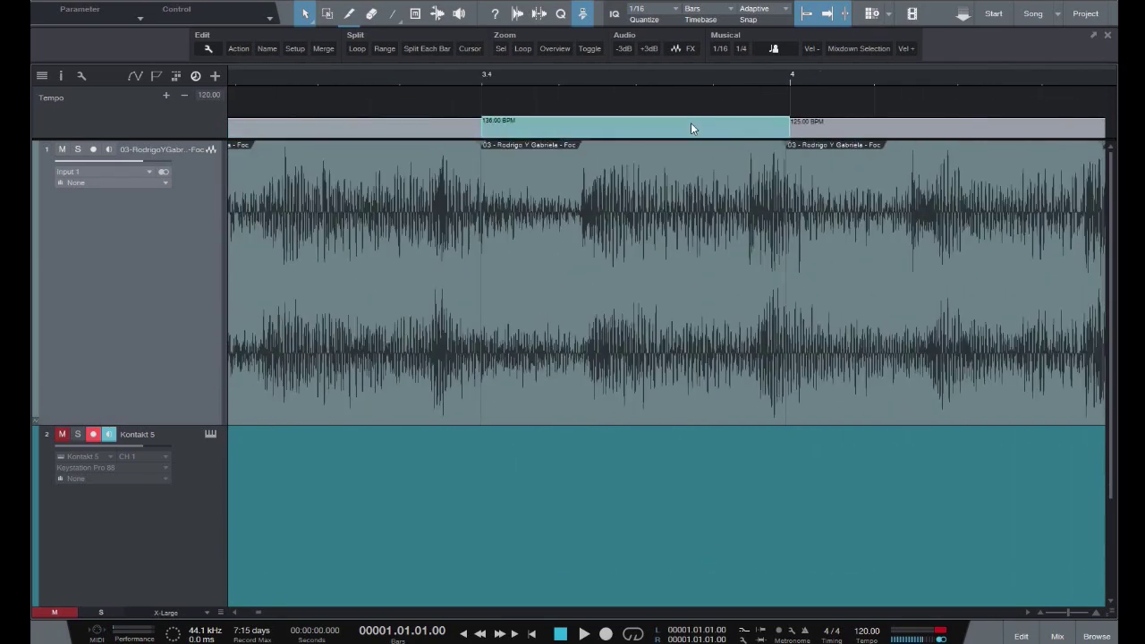
{"action": "scroll", "coordinate": [691, 122], "scroll_direction": "up", "scroll_amount": 3}
{"action": "scroll", "coordinate": [716, 129], "scroll_direction": "right", "scroll_amount": 3}
{"action": "left_click", "coordinate": [738, 131]}
{"action": "scroll", "coordinate": [738, 131], "scroll_direction": "up", "scroll_amount": 2}
{"action": "scroll", "coordinate": [738, 134], "scroll_direction": "right", "scroll_amount": 3}
{"action": "left_click", "coordinate": [732, 128]}
{"action": "scroll", "coordinate": [732, 128], "scroll_direction": "up", "scroll_amount": 1}
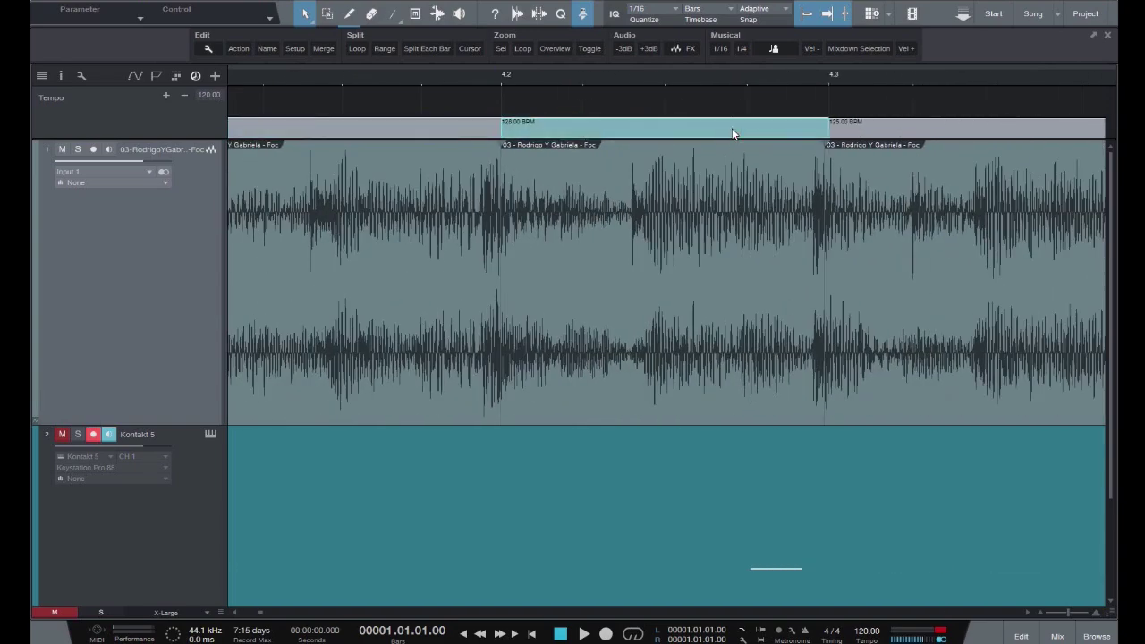
{"action": "scroll", "coordinate": [732, 135], "scroll_direction": "right", "scroll_amount": 3}
{"action": "left_click", "coordinate": [726, 128]}
{"action": "scroll", "coordinate": [726, 128], "scroll_direction": "up", "scroll_amount": 1}
{"action": "scroll", "coordinate": [716, 130], "scroll_direction": "right", "scroll_amount": 3}
{"action": "left_click", "coordinate": [708, 133]}
{"action": "scroll", "coordinate": [708, 134], "scroll_direction": "up", "scroll_amount": 1}
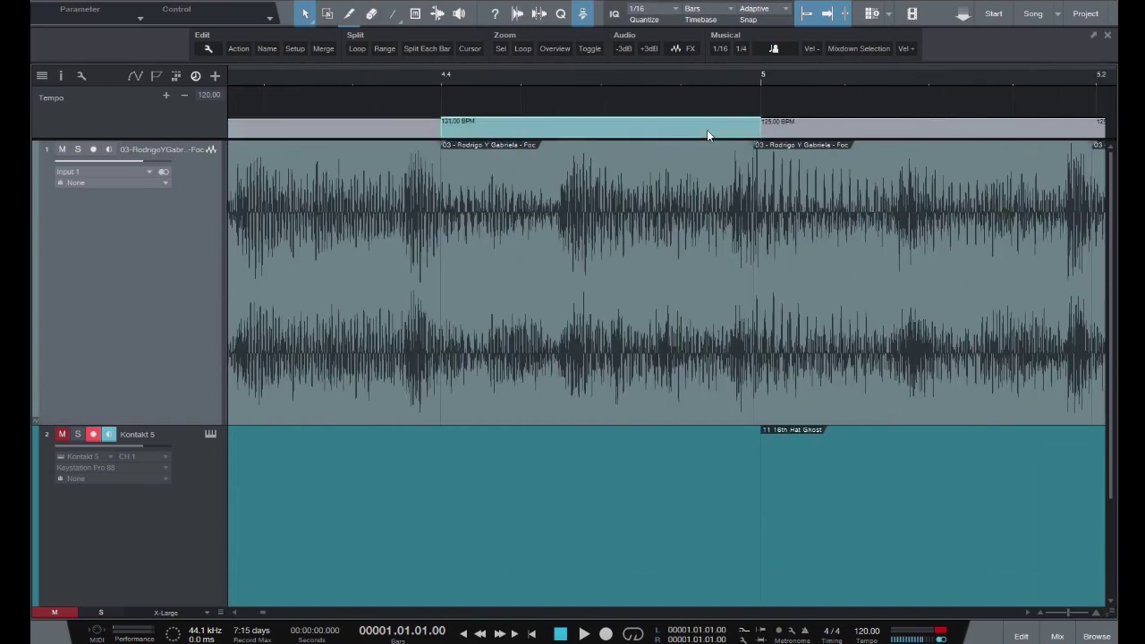
Retune the beat tempo blocks across bars 5 and 6 to follow the guitar recording.
{"action": "scroll", "coordinate": [706, 134], "scroll_direction": "right", "scroll_amount": 1}
{"action": "left_click", "coordinate": [711, 127]}
{"action": "scroll", "coordinate": [713, 125], "scroll_direction": "up", "scroll_amount": 1}
{"action": "scroll", "coordinate": [715, 134], "scroll_direction": "right", "scroll_amount": 3}
{"action": "left_click", "coordinate": [736, 125]}
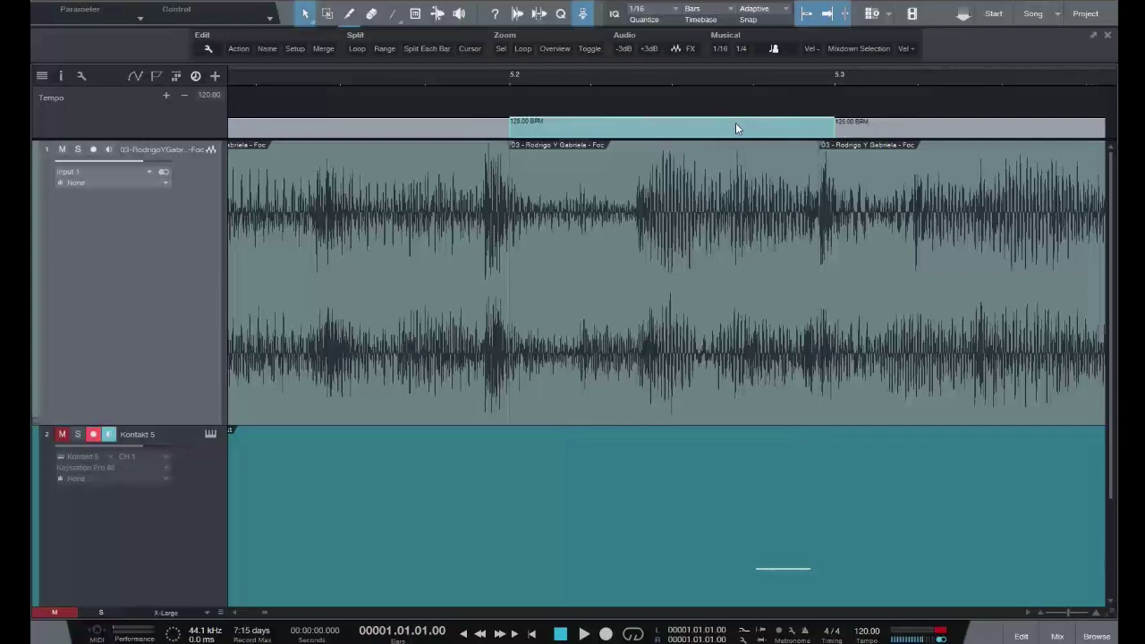
{"action": "scroll", "coordinate": [738, 125], "scroll_direction": "up", "scroll_amount": 1}
{"action": "scroll", "coordinate": [746, 161], "scroll_direction": "right", "scroll_amount": 3}
{"action": "left_click", "coordinate": [752, 121]}
{"action": "scroll", "coordinate": [752, 121], "scroll_direction": "up", "scroll_amount": 1}
{"action": "scroll", "coordinate": [750, 153], "scroll_direction": "right", "scroll_amount": 3}
{"action": "left_click", "coordinate": [746, 133]}
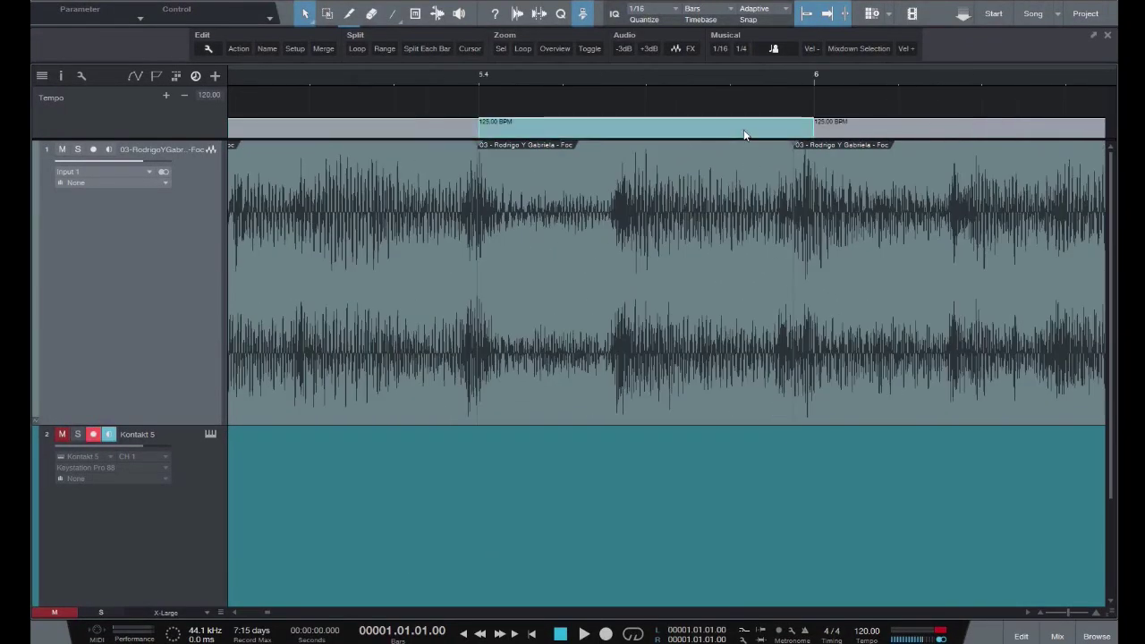
{"action": "scroll", "coordinate": [746, 133], "scroll_direction": "up", "scroll_amount": 1}
{"action": "scroll", "coordinate": [740, 154], "scroll_direction": "right", "scroll_amount": 3}
{"action": "left_click", "coordinate": [723, 128]}
{"action": "scroll", "coordinate": [723, 128], "scroll_direction": "up", "scroll_amount": 1}
{"action": "scroll", "coordinate": [734, 176], "scroll_direction": "right", "scroll_amount": 3}
{"action": "left_click", "coordinate": [696, 124]}
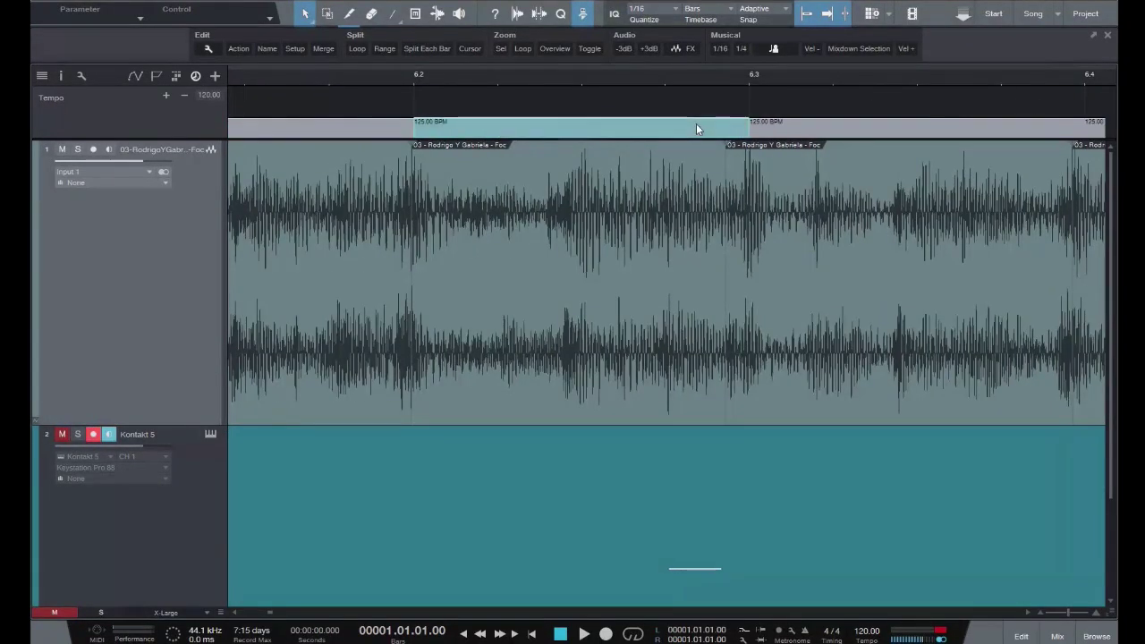
{"action": "scroll", "coordinate": [696, 123], "scroll_direction": "up", "scroll_amount": 1}
{"action": "scroll", "coordinate": [692, 154], "scroll_direction": "right", "scroll_amount": 3}
{"action": "left_click", "coordinate": [710, 128]}
{"action": "scroll", "coordinate": [710, 128], "scroll_direction": "up", "scroll_amount": 1}
{"action": "scroll", "coordinate": [710, 143], "scroll_direction": "right", "scroll_amount": 3}
{"action": "left_click", "coordinate": [725, 128]}
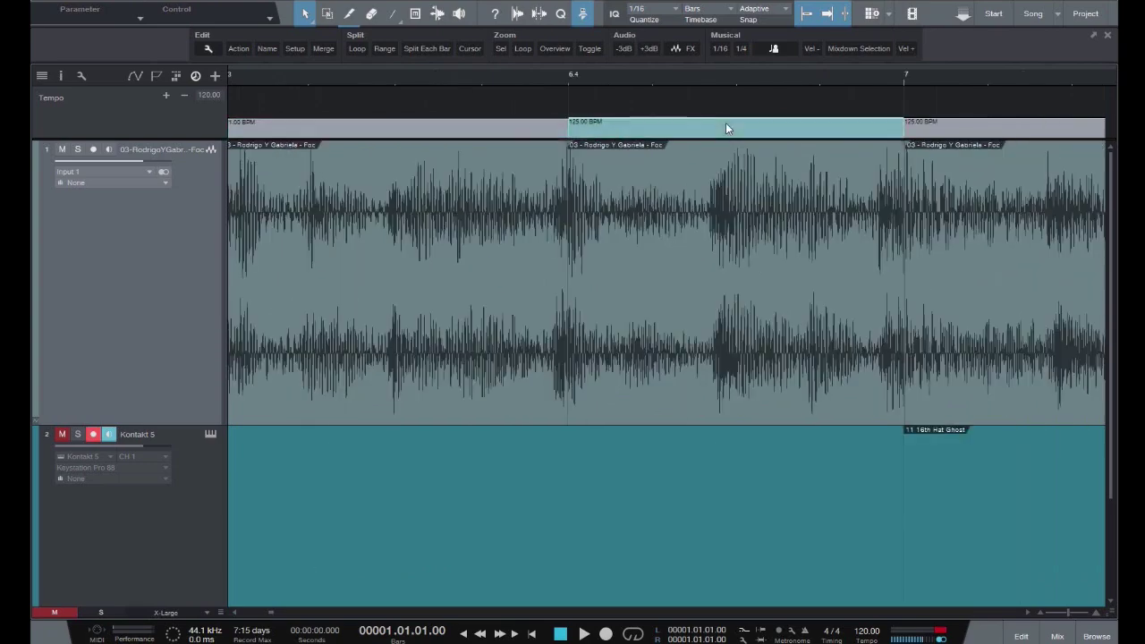
{"action": "scroll", "coordinate": [728, 132], "scroll_direction": "up", "scroll_amount": 1}
Retune the remaining beat tempo blocks through bar 8, then zoom back out.
{"action": "scroll", "coordinate": [730, 135], "scroll_direction": "right", "scroll_amount": 3}
{"action": "left_click", "coordinate": [728, 128]}
{"action": "scroll", "coordinate": [728, 128], "scroll_direction": "up", "scroll_amount": 1}
{"action": "scroll", "coordinate": [731, 126], "scroll_direction": "right", "scroll_amount": 3}
{"action": "left_click", "coordinate": [733, 122]}
{"action": "scroll", "coordinate": [733, 125], "scroll_direction": "up", "scroll_amount": 1}
{"action": "scroll", "coordinate": [733, 138], "scroll_direction": "right", "scroll_amount": 3}
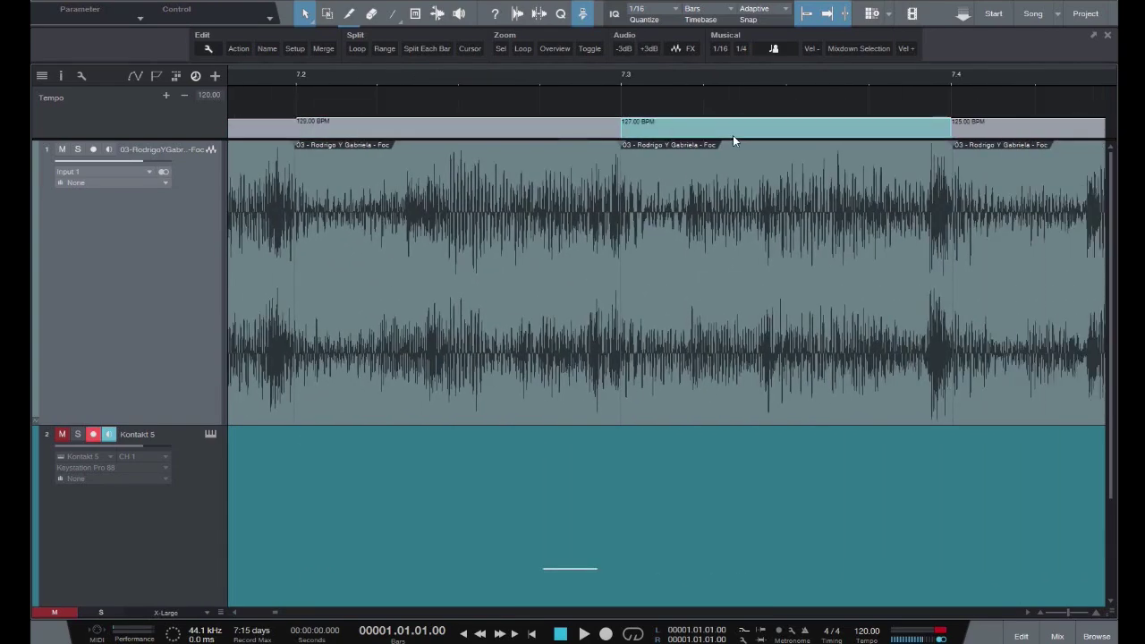
{"action": "left_click", "coordinate": [731, 129]}
{"action": "scroll", "coordinate": [731, 129], "scroll_direction": "up", "scroll_amount": 1}
{"action": "scroll", "coordinate": [698, 127], "scroll_direction": "right", "scroll_amount": 3}
{"action": "left_click", "coordinate": [772, 124]}
{"action": "scroll", "coordinate": [773, 125], "scroll_direction": "up", "scroll_amount": 1}
{"action": "scroll", "coordinate": [762, 124], "scroll_direction": "right", "scroll_amount": 3}
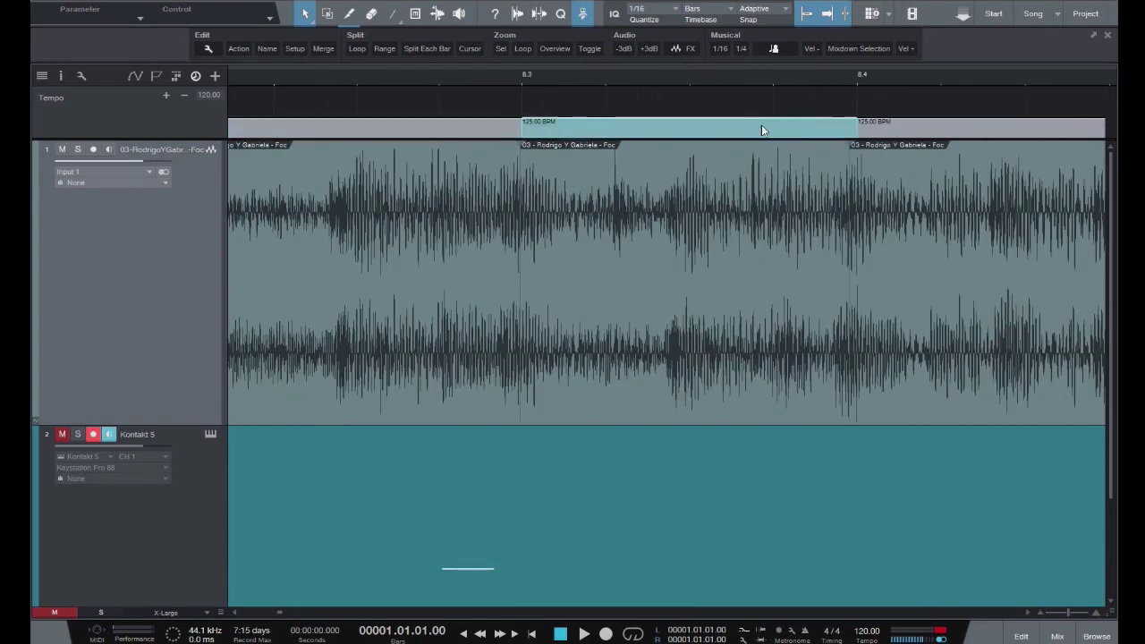
{"action": "scroll", "coordinate": [762, 125], "scroll_direction": "up", "scroll_amount": 1}
{"action": "scroll", "coordinate": [752, 147], "scroll_direction": "right", "scroll_amount": 5}
{"action": "scroll", "coordinate": [760, 161], "scroll_direction": "down", "scroll_amount": 8}
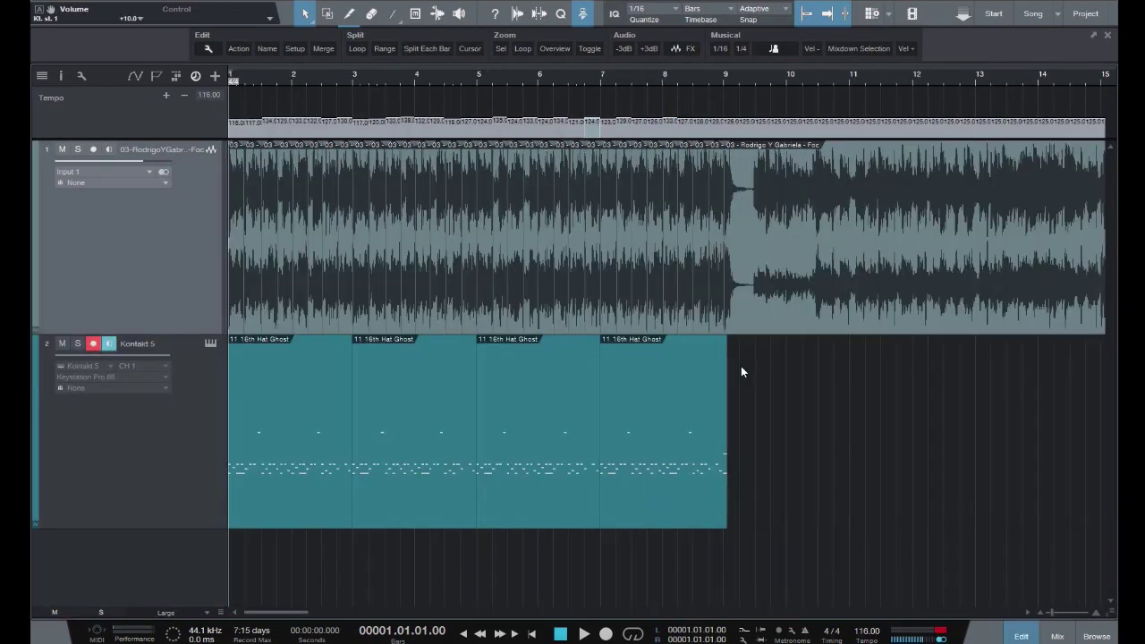
Play the song from bar 1 to hear the guitar over the retuned tempo map starting near 116 BPM.
{"action": "key", "text": "space"}
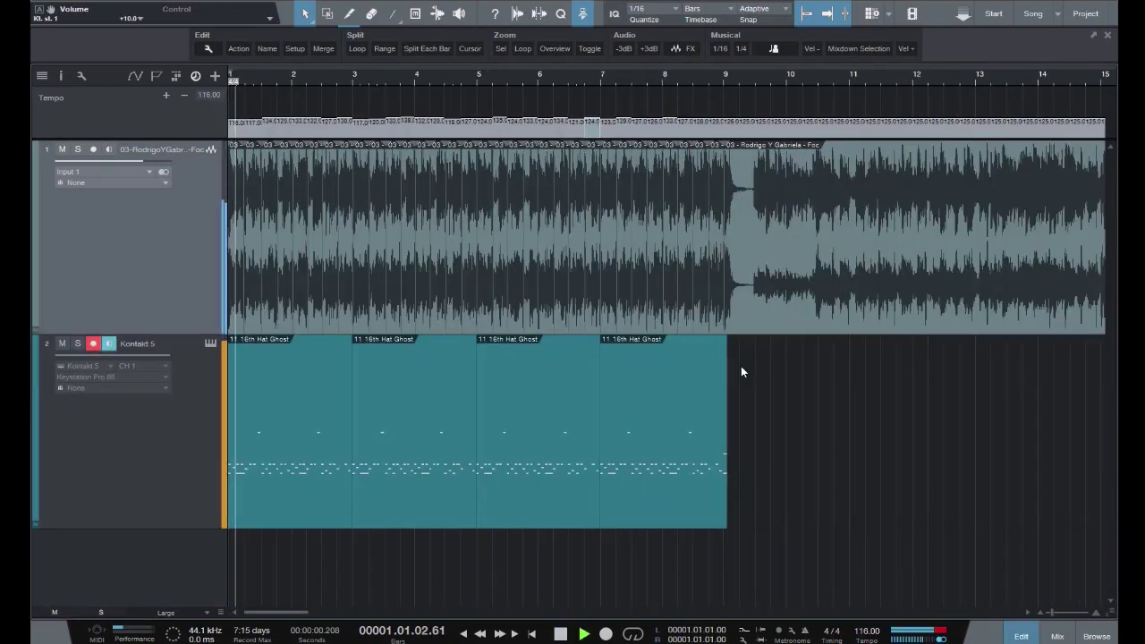